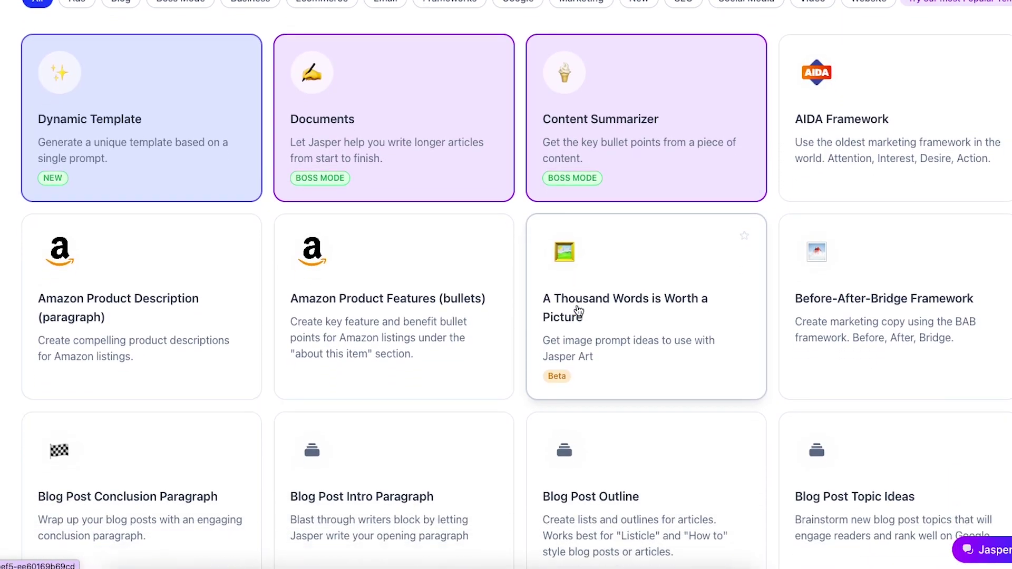
Look through the full template library, from the featured templates down to the SEO, social media and video ones
{"action": "scroll", "coordinate": [578, 311], "scroll_direction": "down", "scroll_amount": 10}
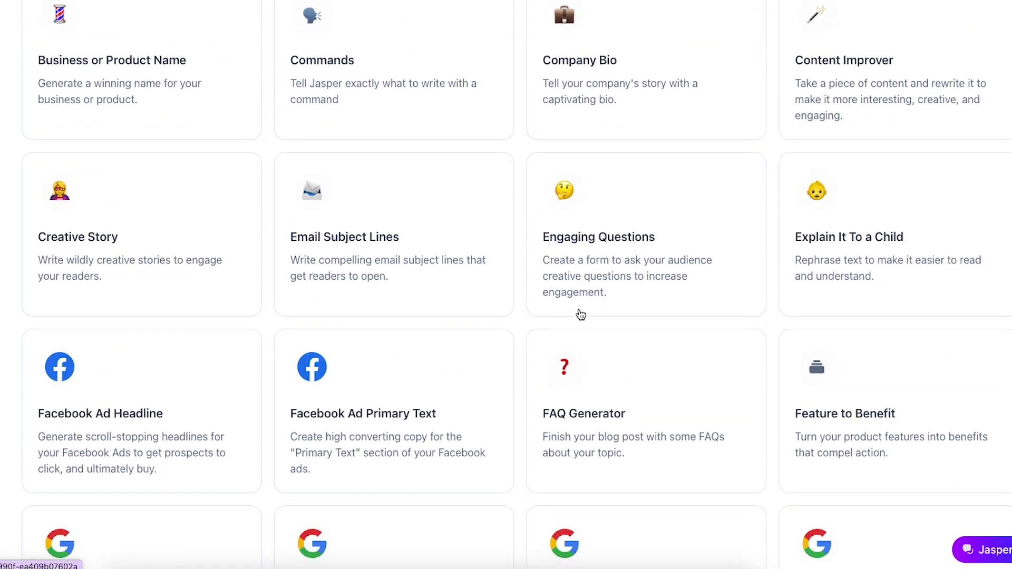
{"action": "scroll", "coordinate": [581, 314], "scroll_direction": "down", "scroll_amount": 13}
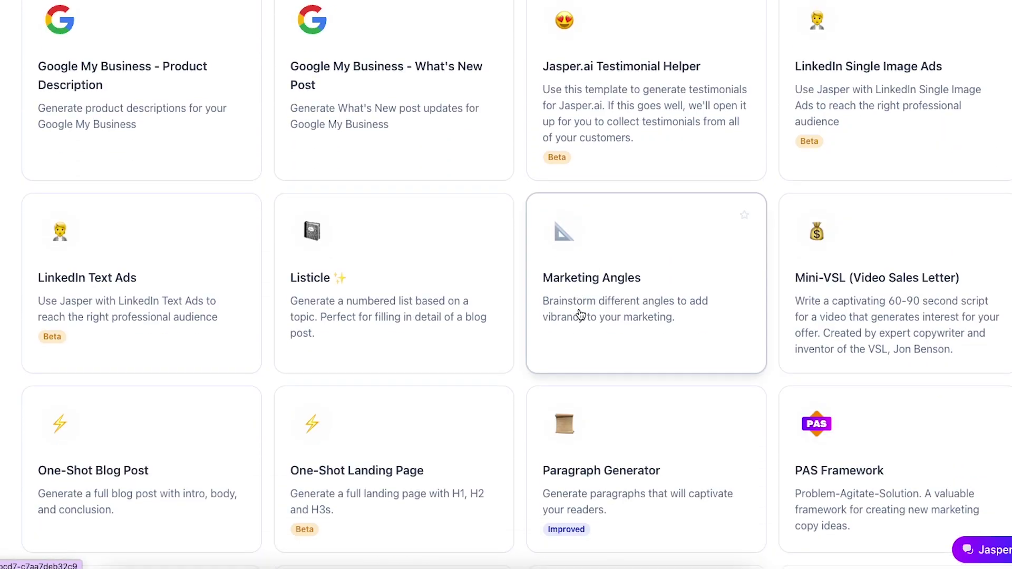
{"action": "scroll", "coordinate": [580, 315], "scroll_direction": "down", "scroll_amount": 6}
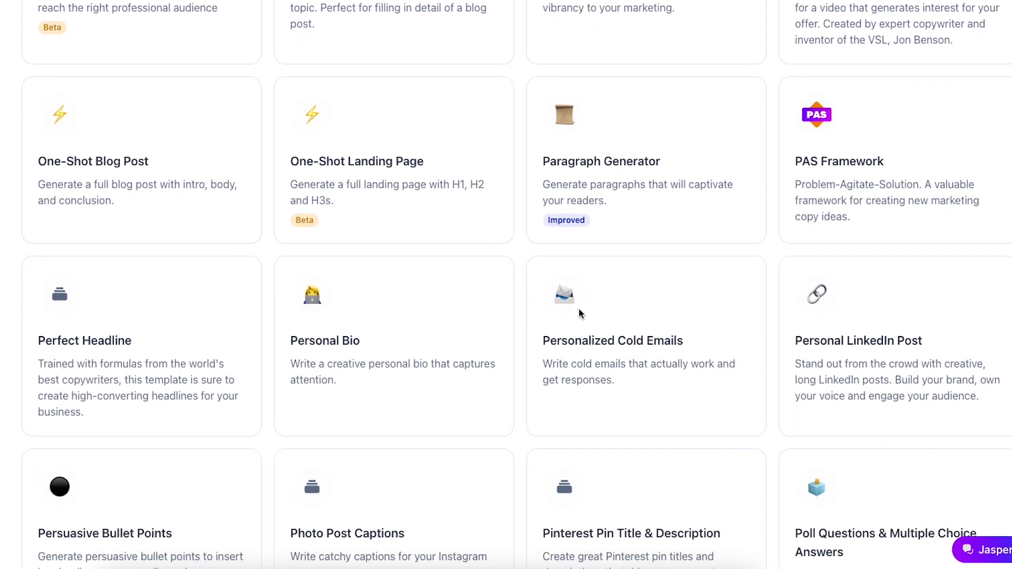
{"action": "scroll", "coordinate": [578, 314], "scroll_direction": "down", "scroll_amount": 10}
{"action": "scroll", "coordinate": [581, 316], "scroll_direction": "down", "scroll_amount": 9}
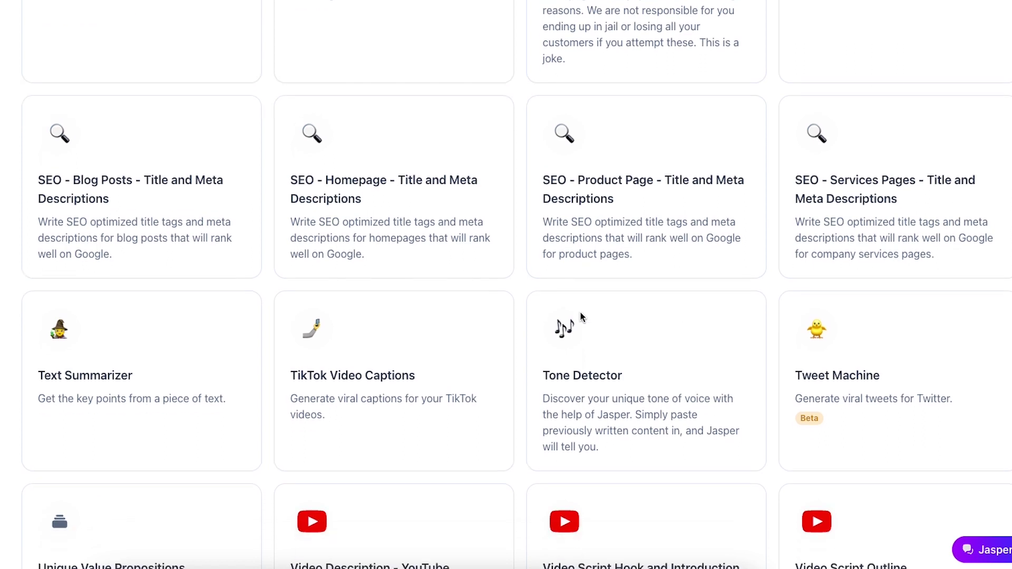
{"action": "scroll", "coordinate": [580, 315], "scroll_direction": "down", "scroll_amount": 9}
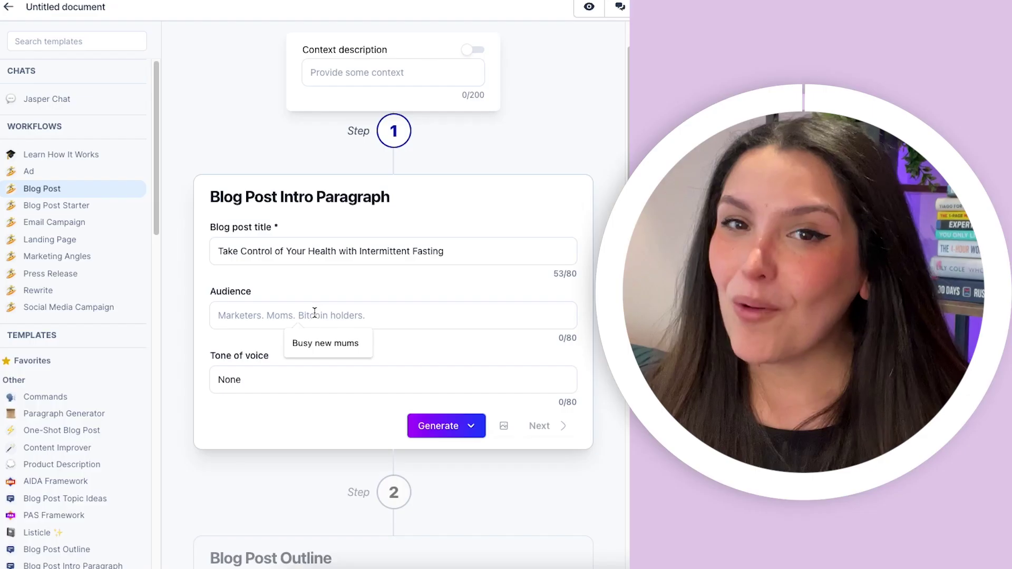
Set the blog post's audience to "busy professionals" and generate the Blog Post Intro Paragraph
{"action": "left_click", "coordinate": [315, 315]}
{"action": "type", "text": "busy "}
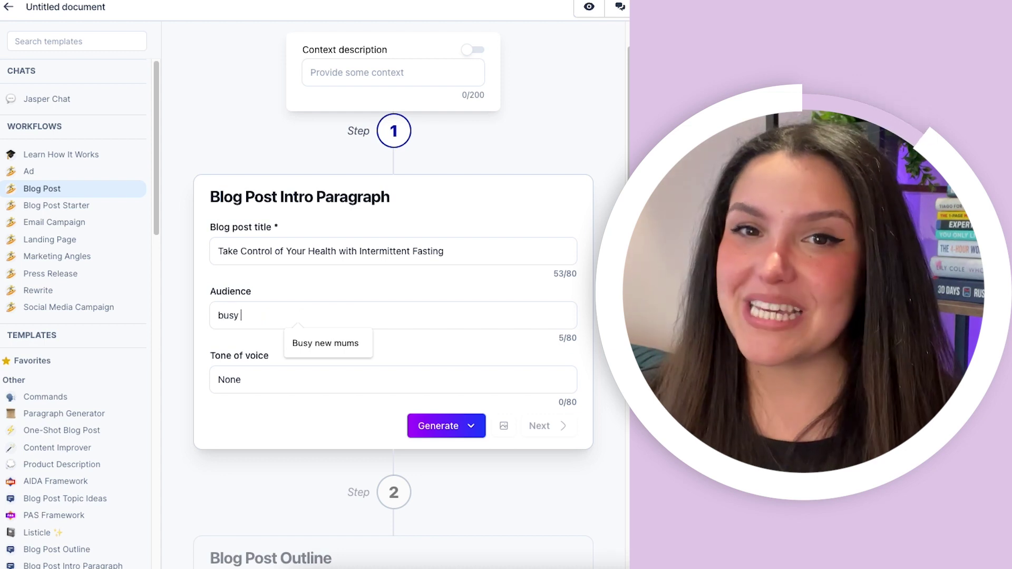
{"action": "type", "text": "professionals"}
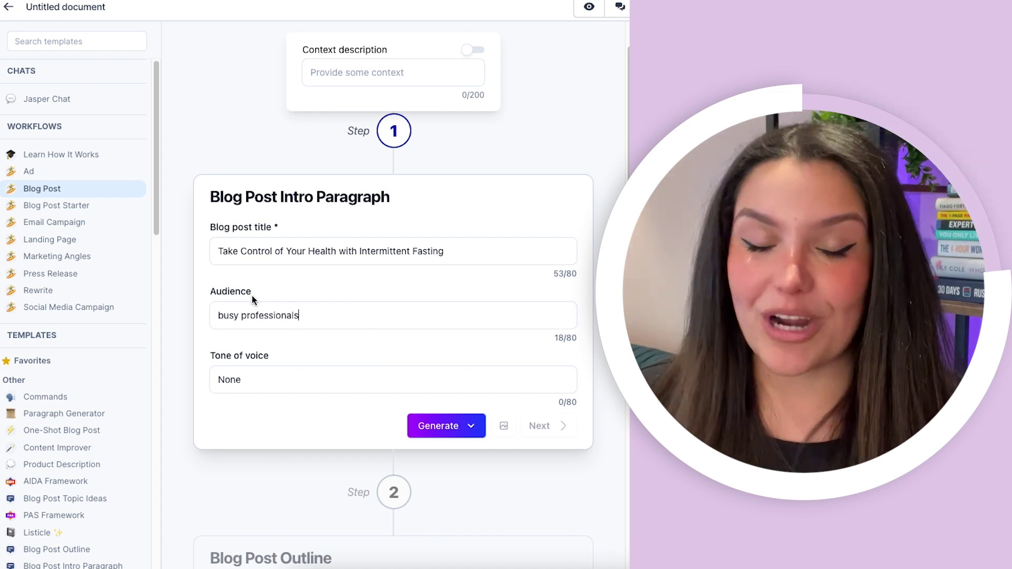
{"action": "scroll", "coordinate": [393, 316], "scroll_direction": "down", "scroll_amount": 2}
{"action": "left_click", "coordinate": [471, 345]}
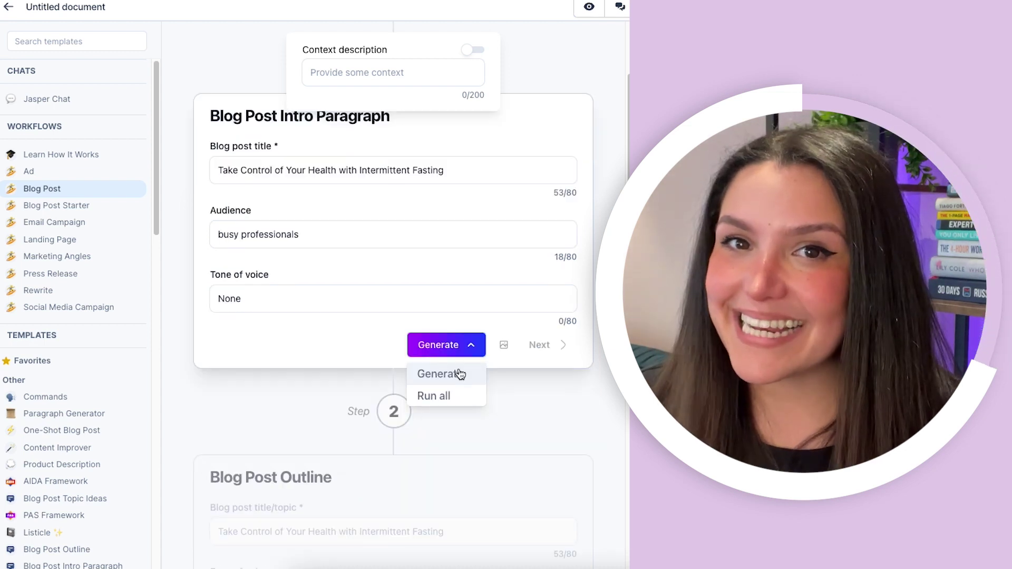
{"action": "left_click", "coordinate": [458, 374]}
{"action": "scroll", "coordinate": [473, 344], "scroll_direction": "down", "scroll_amount": 3}
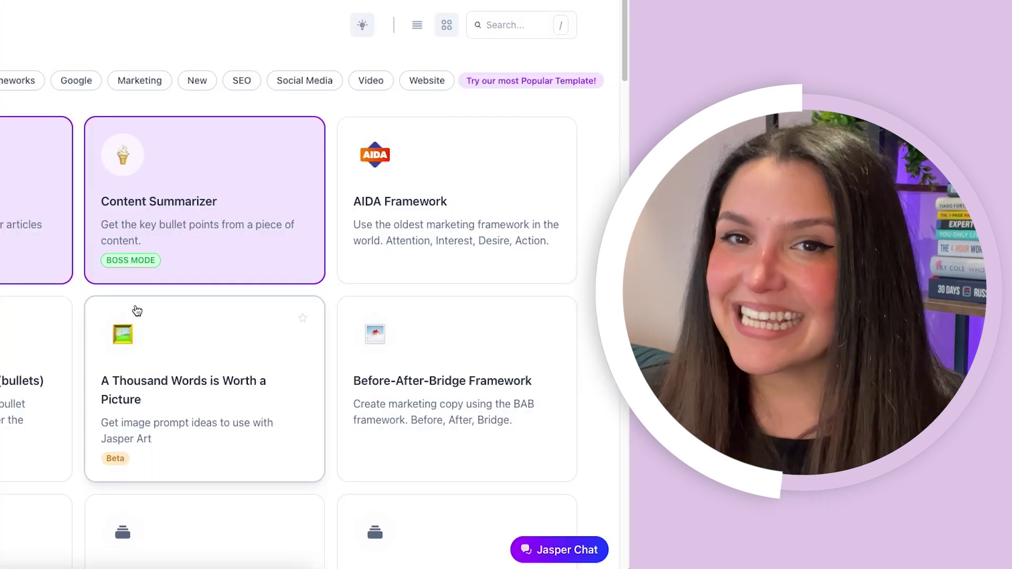
Browse the content-writing templates beyond Content Summarizer and AIDA Framework
{"action": "scroll", "coordinate": [136, 322], "scroll_direction": "down", "scroll_amount": 3}
{"action": "scroll", "coordinate": [136, 311], "scroll_direction": "down", "scroll_amount": 10}
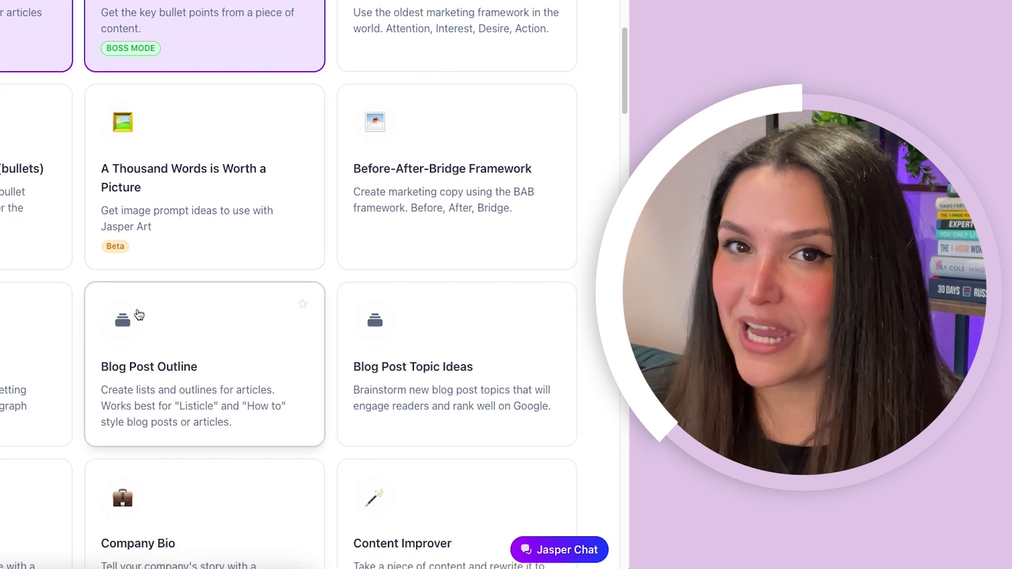
{"action": "scroll", "coordinate": [140, 315], "scroll_direction": "down", "scroll_amount": 11}
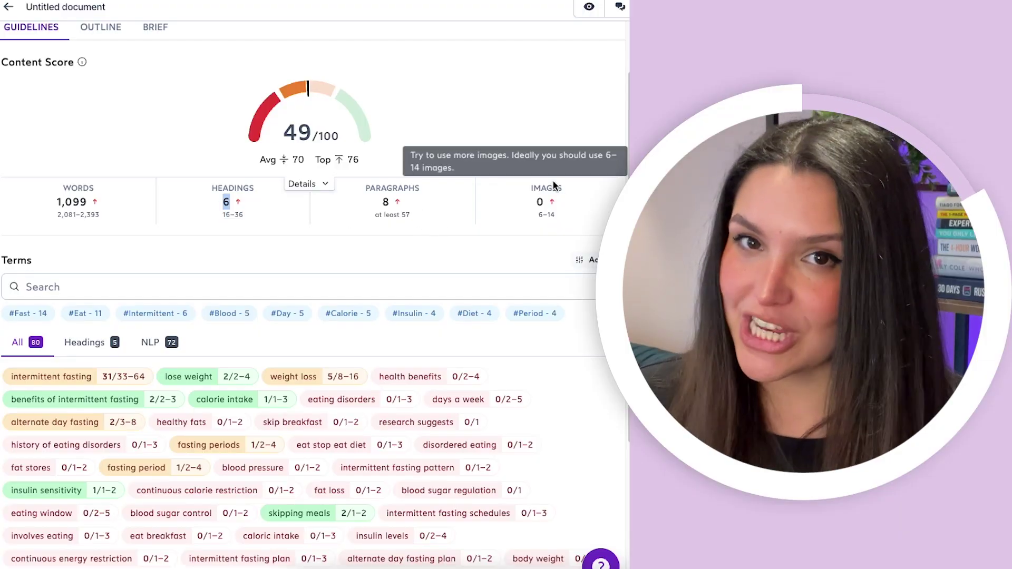
Examine the document's content score guidelines, including the word, heading, paragraph and image targets and the suggested keyword terms
{"action": "scroll", "coordinate": [553, 247], "scroll_direction": "down", "scroll_amount": 3}
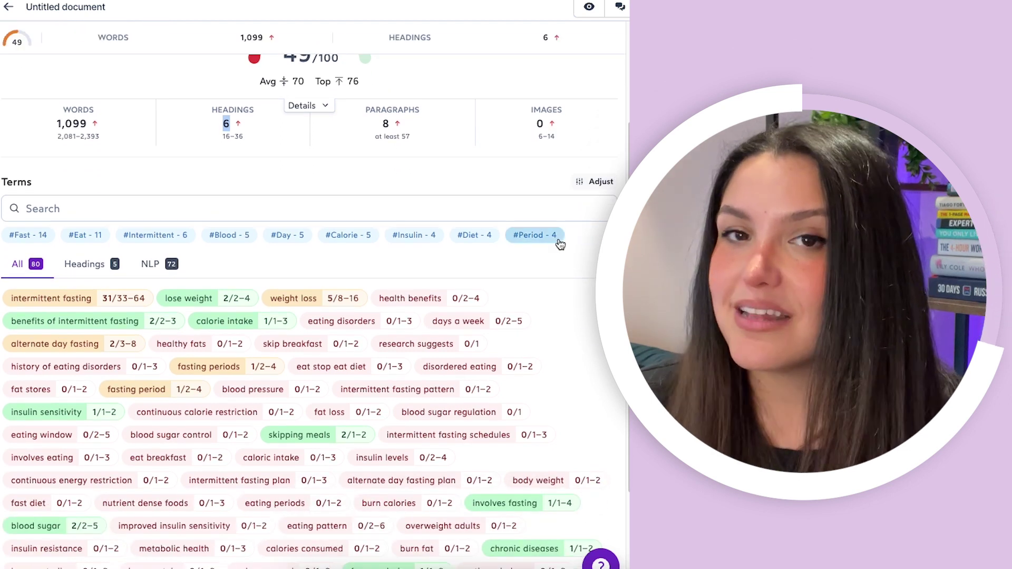
{"action": "scroll", "coordinate": [294, 296], "scroll_direction": "down", "scroll_amount": 4}
{"action": "scroll", "coordinate": [295, 303], "scroll_direction": "up", "scroll_amount": 2}
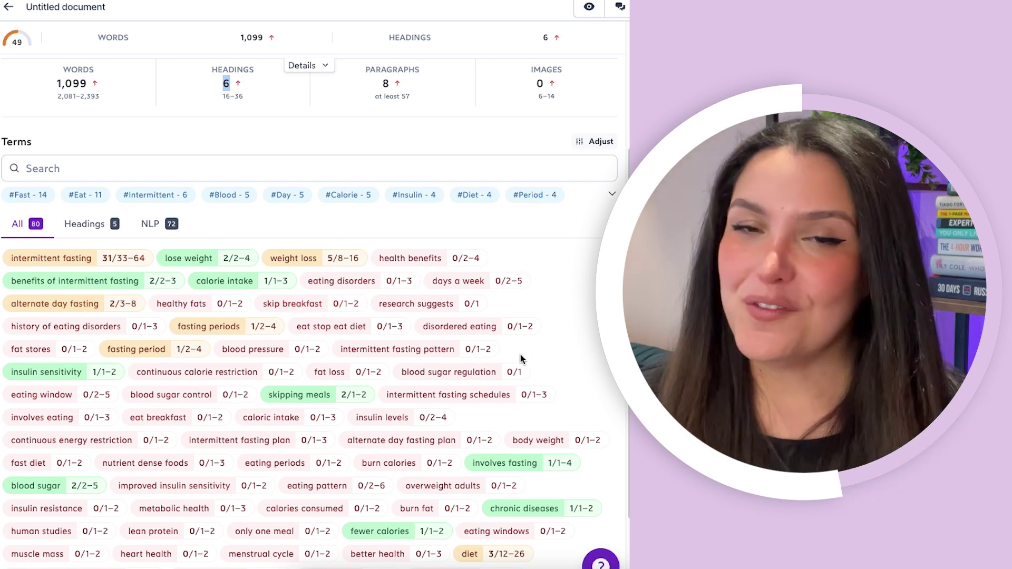
{"action": "scroll", "coordinate": [521, 355], "scroll_direction": "down", "scroll_amount": 1}
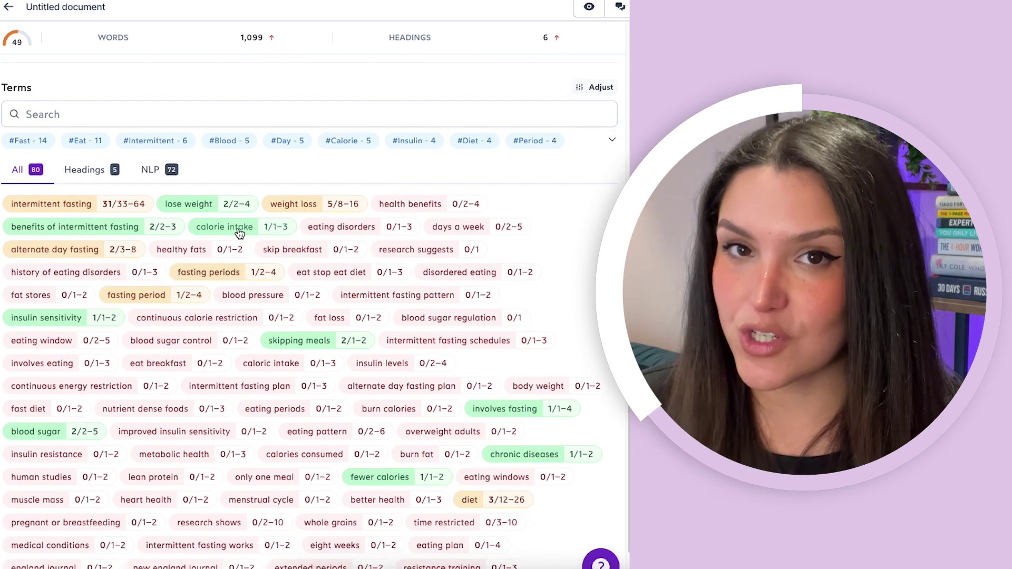
{"action": "mouse_move", "coordinate": [239, 233]}
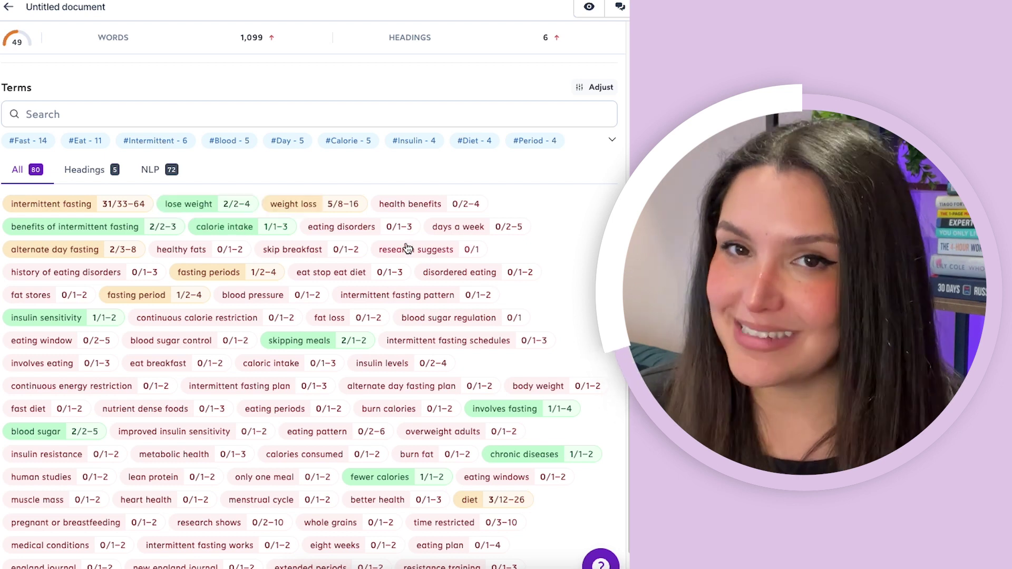
{"action": "mouse_move", "coordinate": [211, 430]}
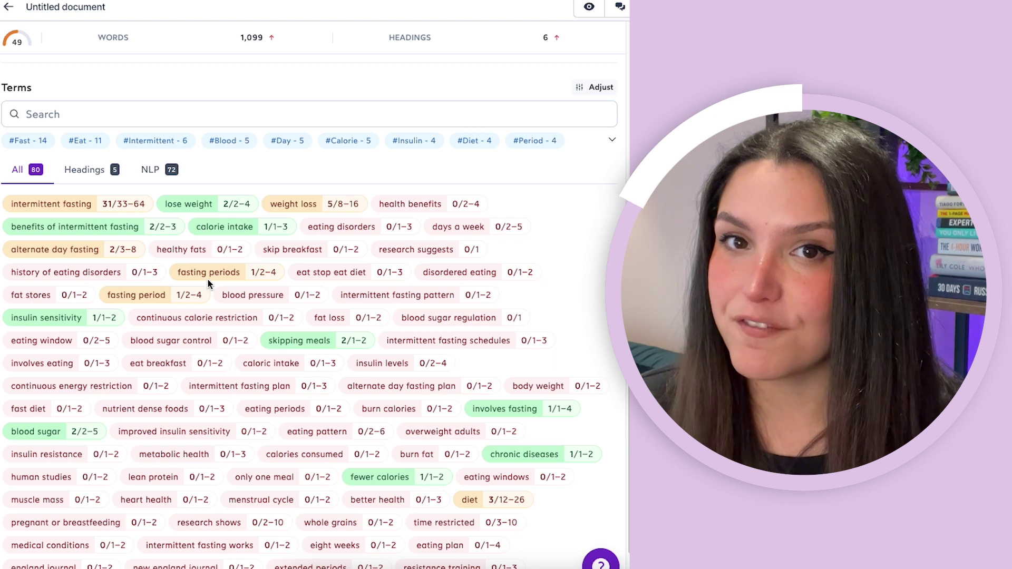
{"action": "mouse_move", "coordinate": [211, 283]}
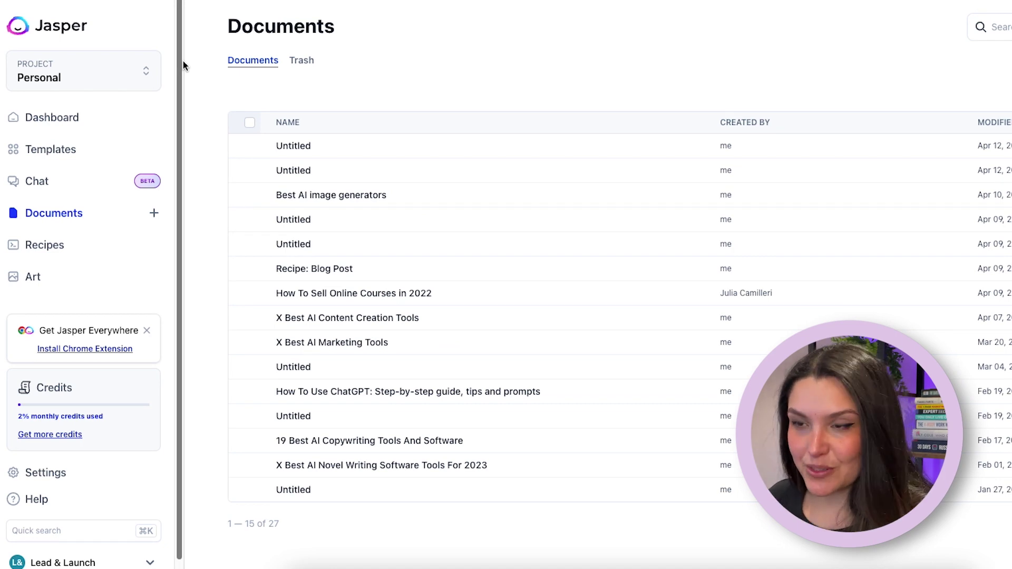
Open the Templates library and look over the available Amazon, blog, email, Facebook and Google ad templates
{"action": "left_click", "coordinate": [62, 150]}
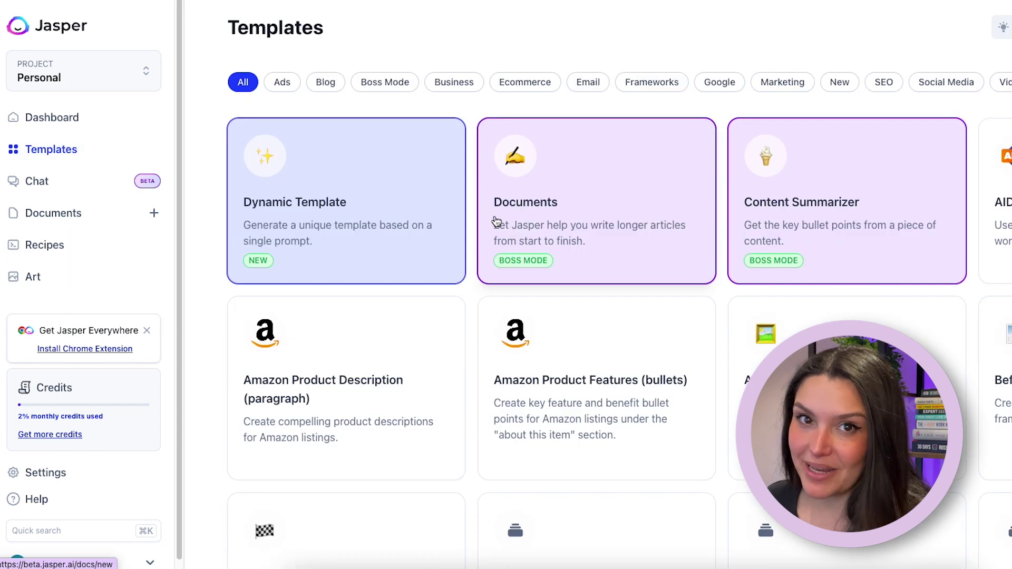
{"action": "scroll", "coordinate": [610, 217], "scroll_direction": "down", "scroll_amount": 5}
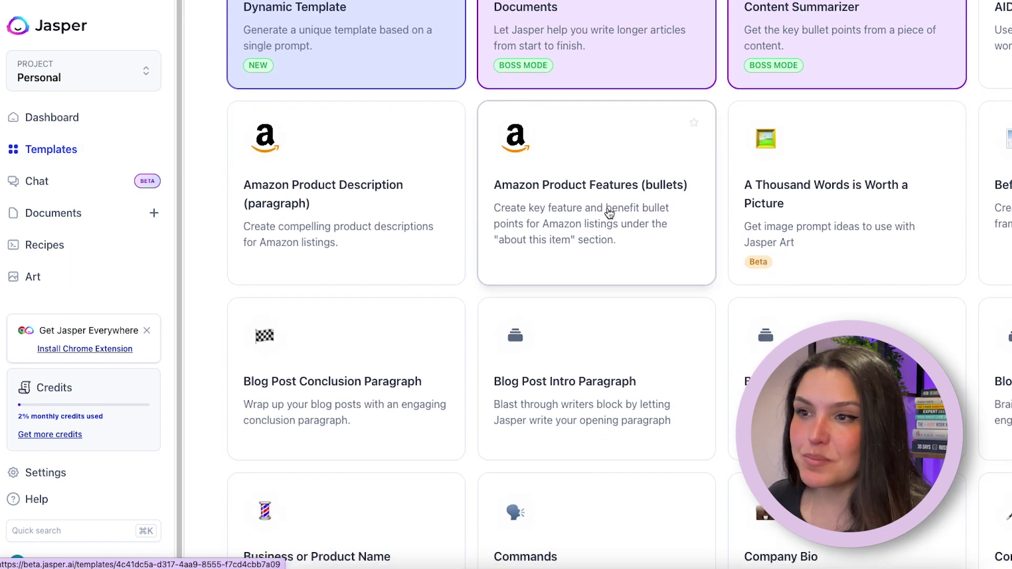
{"action": "scroll", "coordinate": [630, 210], "scroll_direction": "down", "scroll_amount": 1}
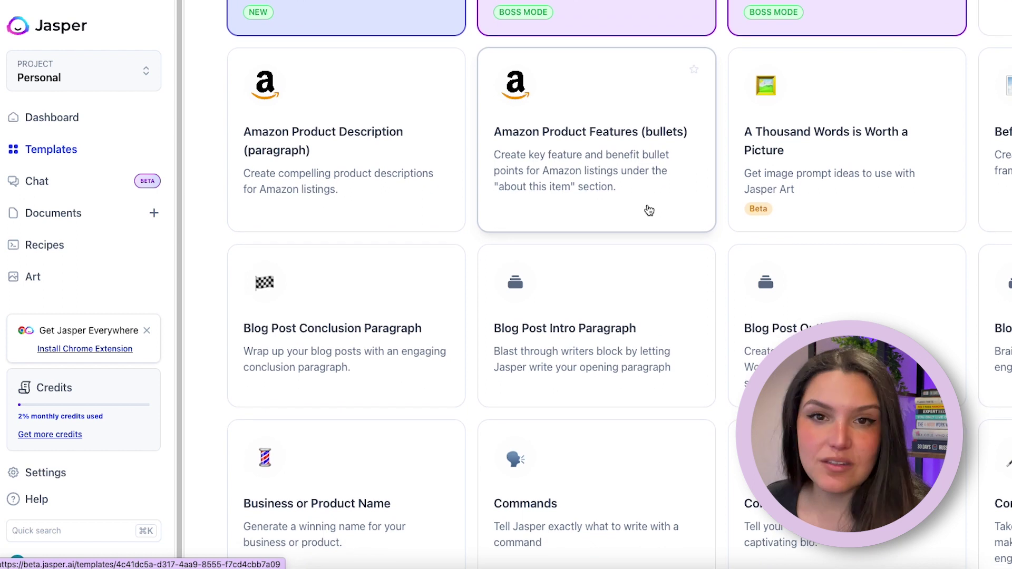
{"action": "scroll", "coordinate": [649, 209], "scroll_direction": "down", "scroll_amount": 4}
{"action": "scroll", "coordinate": [649, 209], "scroll_direction": "up", "scroll_amount": 4}
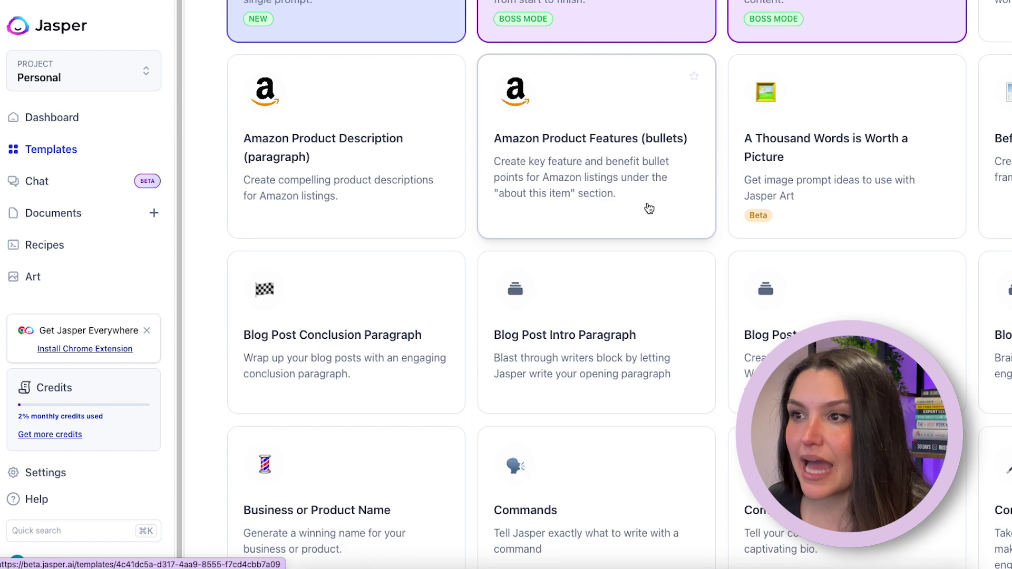
{"action": "scroll", "coordinate": [649, 209], "scroll_direction": "down", "scroll_amount": 3}
{"action": "scroll", "coordinate": [649, 210], "scroll_direction": "down", "scroll_amount": 10}
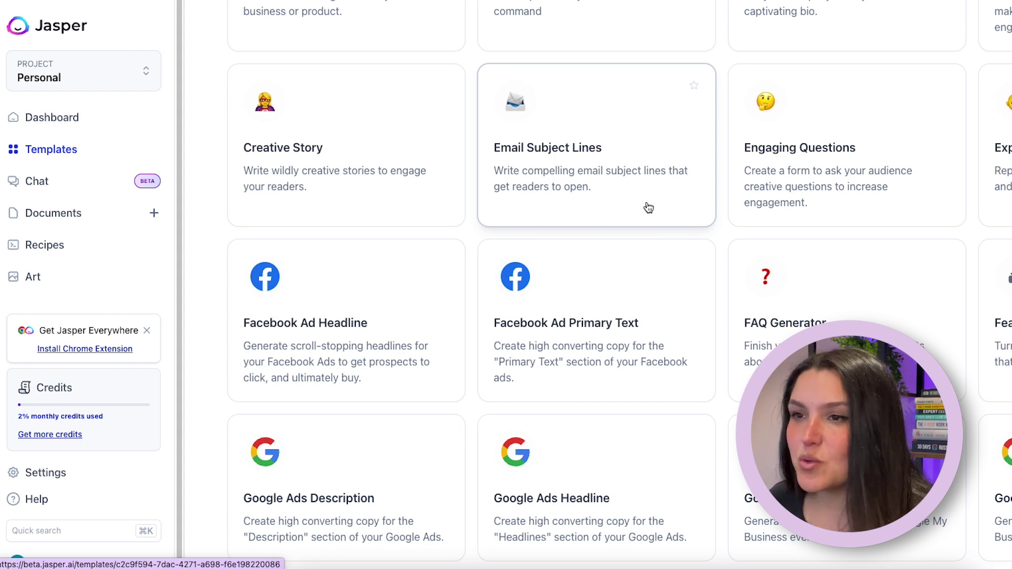
{"action": "scroll", "coordinate": [649, 208], "scroll_direction": "down", "scroll_amount": 3}
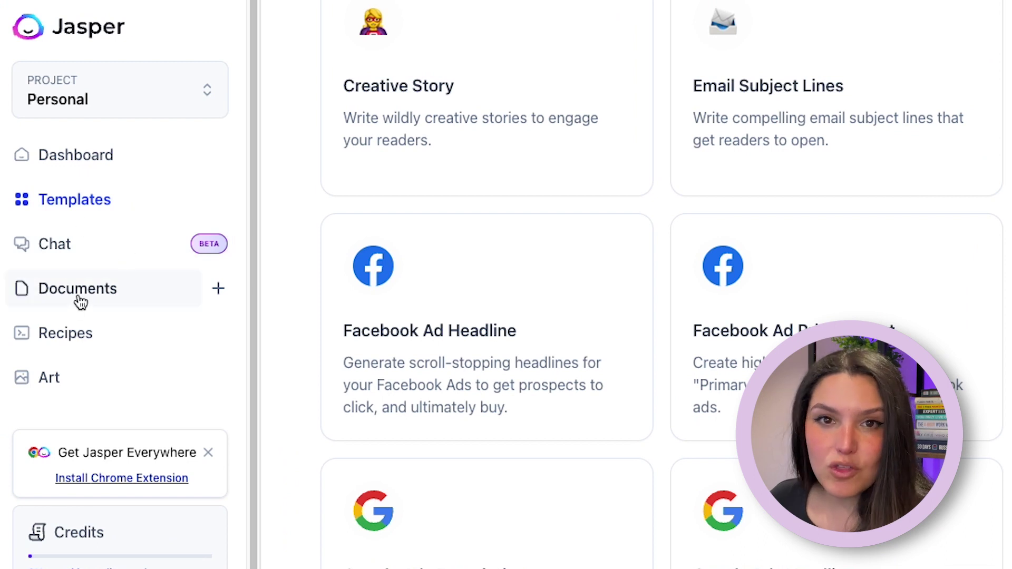
Create a new document using the Blog Post workflow
{"action": "left_click", "coordinate": [219, 291]}
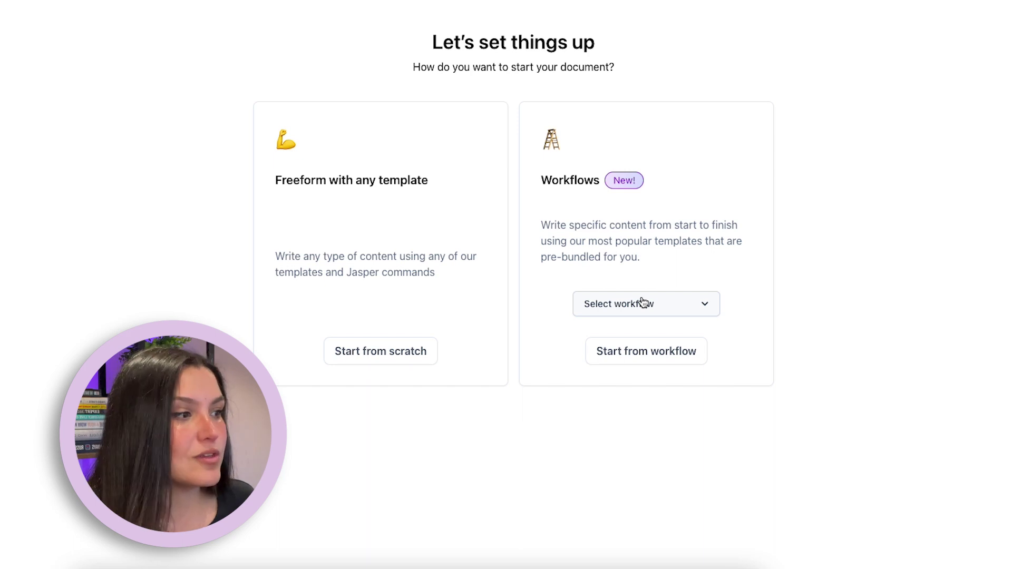
{"action": "left_click", "coordinate": [642, 302]}
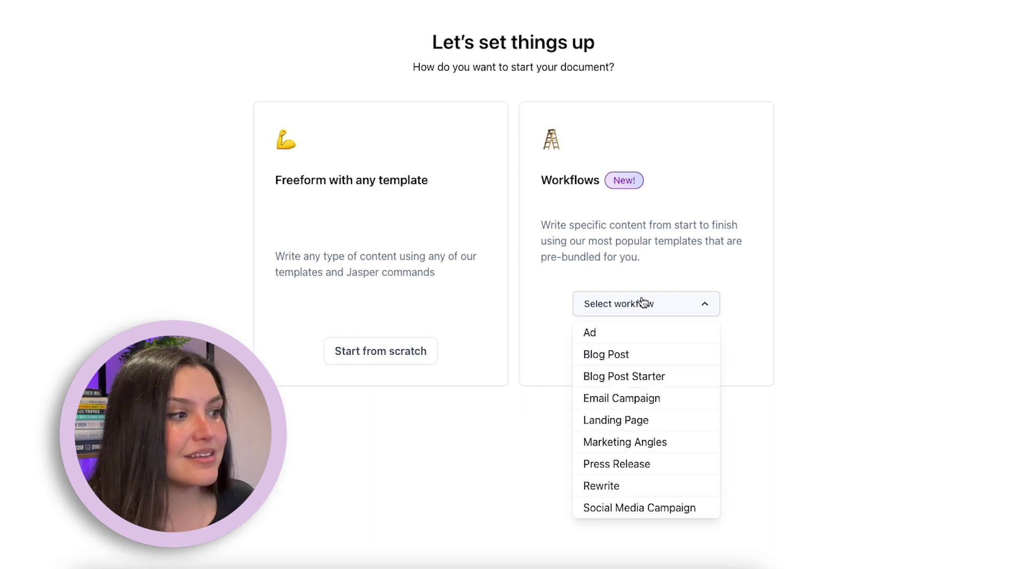
{"action": "left_click", "coordinate": [636, 356]}
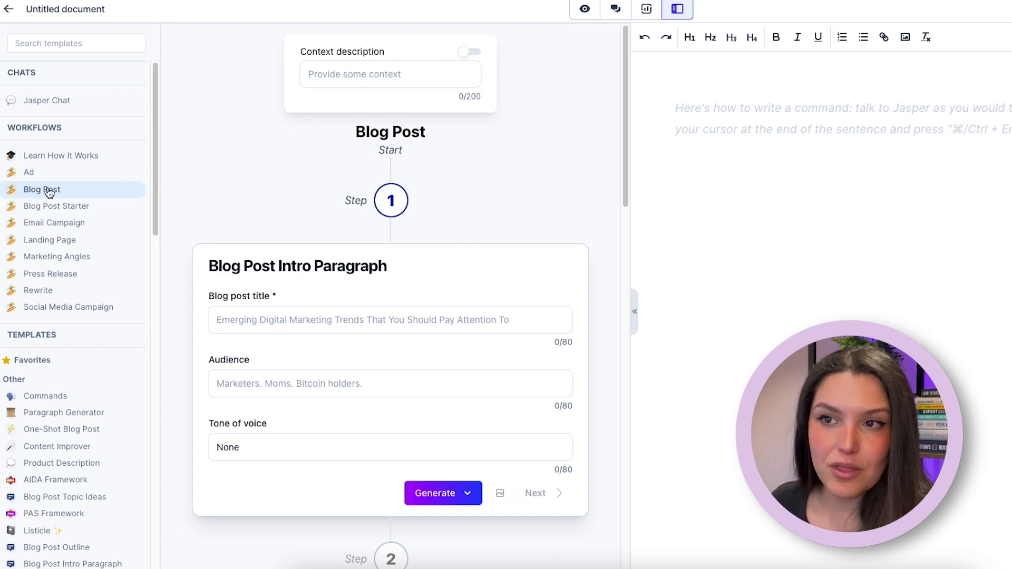
Review the document's list of workflows and templates and the blog post title field of the Blog Post Intro Paragraph form
{"action": "scroll", "coordinate": [63, 258], "scroll_direction": "down", "scroll_amount": 1}
{"action": "scroll", "coordinate": [63, 258], "scroll_direction": "down", "scroll_amount": 2}
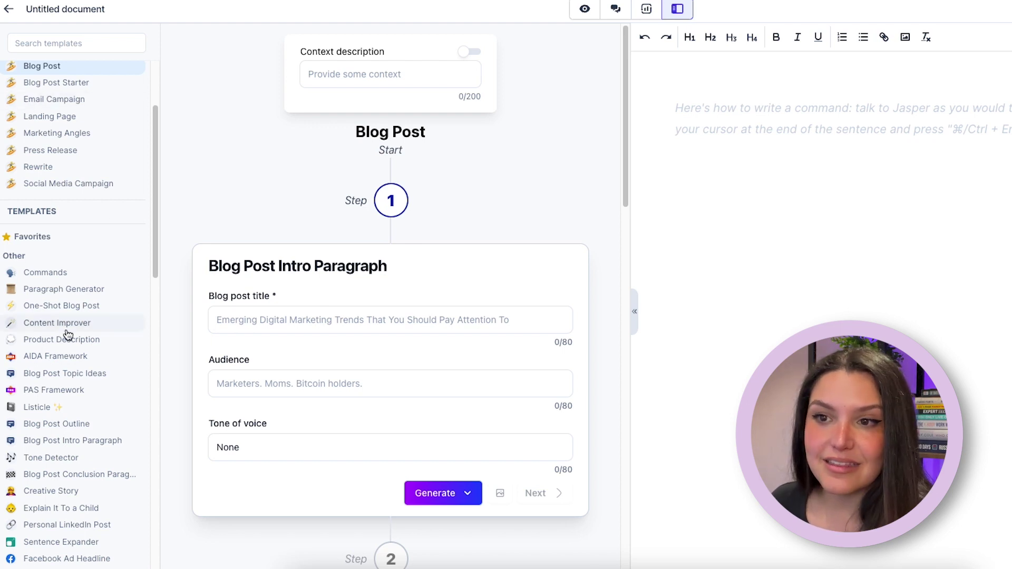
{"action": "scroll", "coordinate": [67, 335], "scroll_direction": "down", "scroll_amount": 2}
{"action": "scroll", "coordinate": [68, 335], "scroll_direction": "up", "scroll_amount": 4}
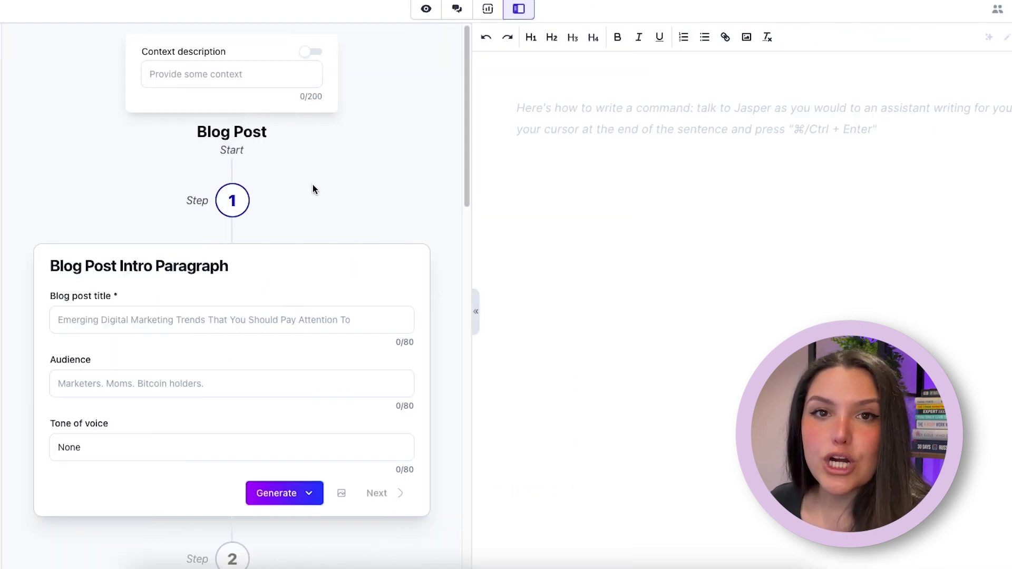
{"action": "scroll", "coordinate": [313, 188], "scroll_direction": "down", "scroll_amount": 2}
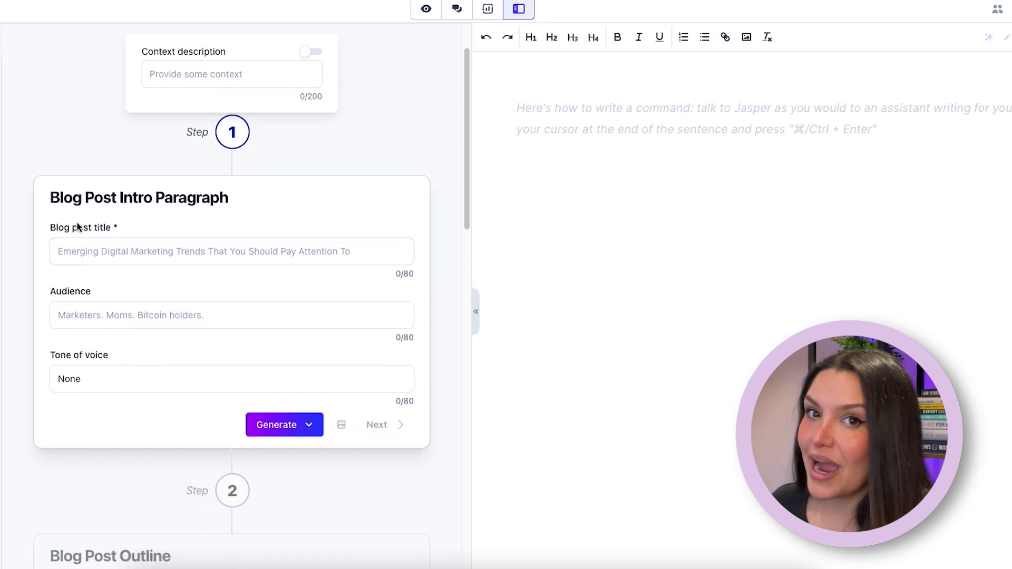
{"action": "left_click_drag", "start_coordinate": [50, 227], "coordinate": [112, 232]}
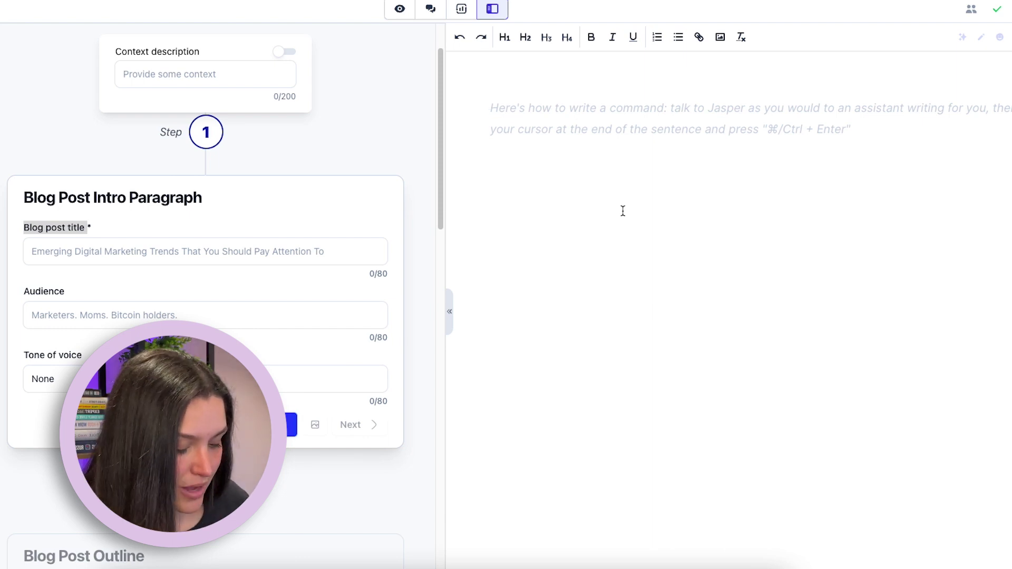
Write the command "Help me come up with a title for my blog post about intermittent fasting" in the blank document
{"action": "type", "text": "Help me come u"}
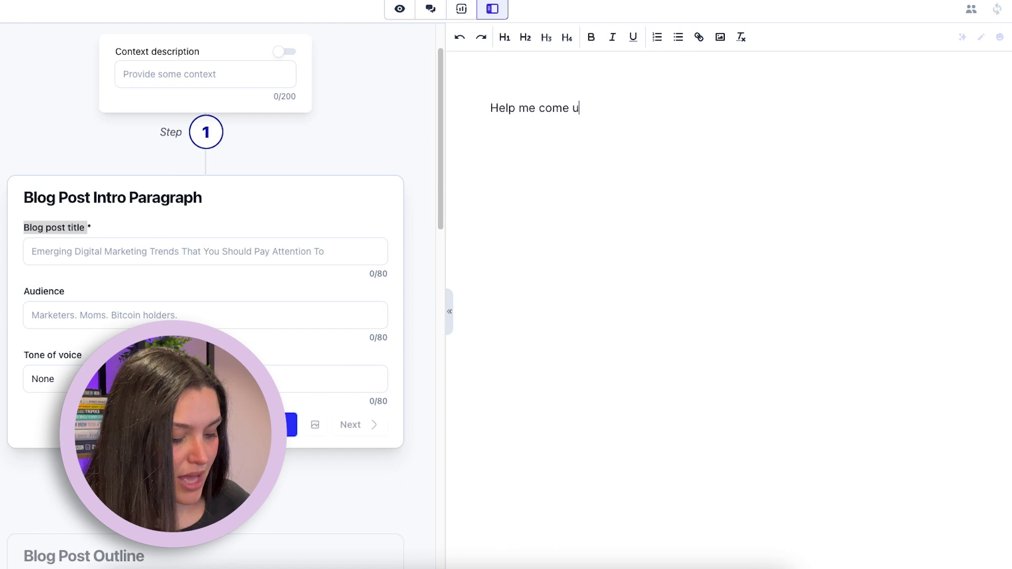
{"action": "type", "text": "p with a title "}
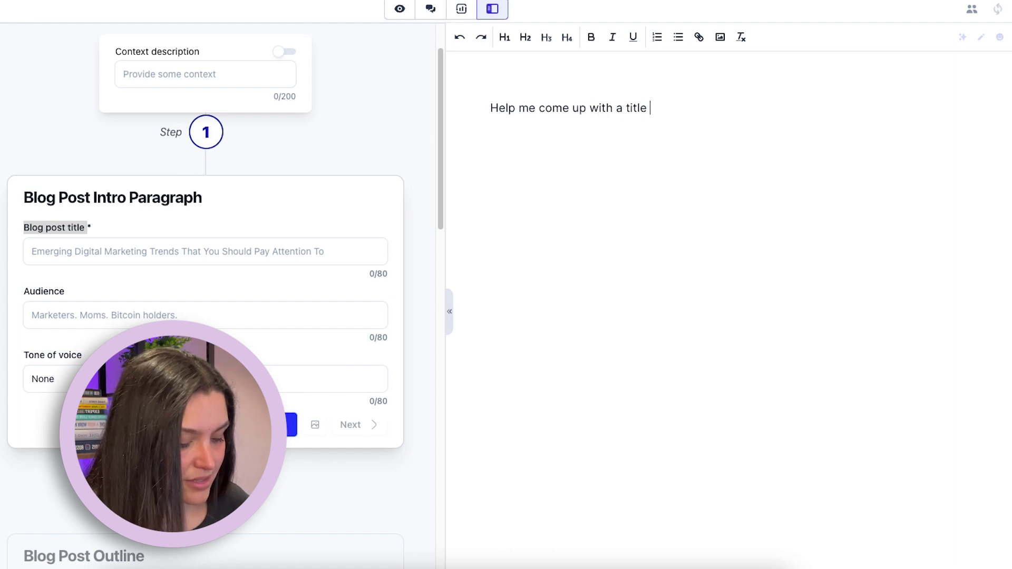
{"action": "type", "text": "for my blog pos"}
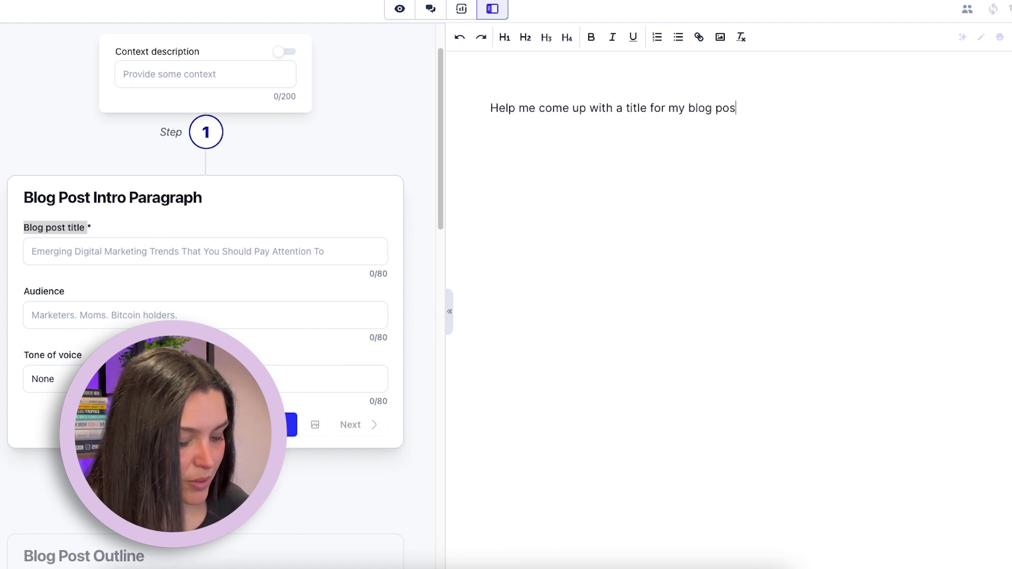
{"action": "type", "text": "t about intermit"}
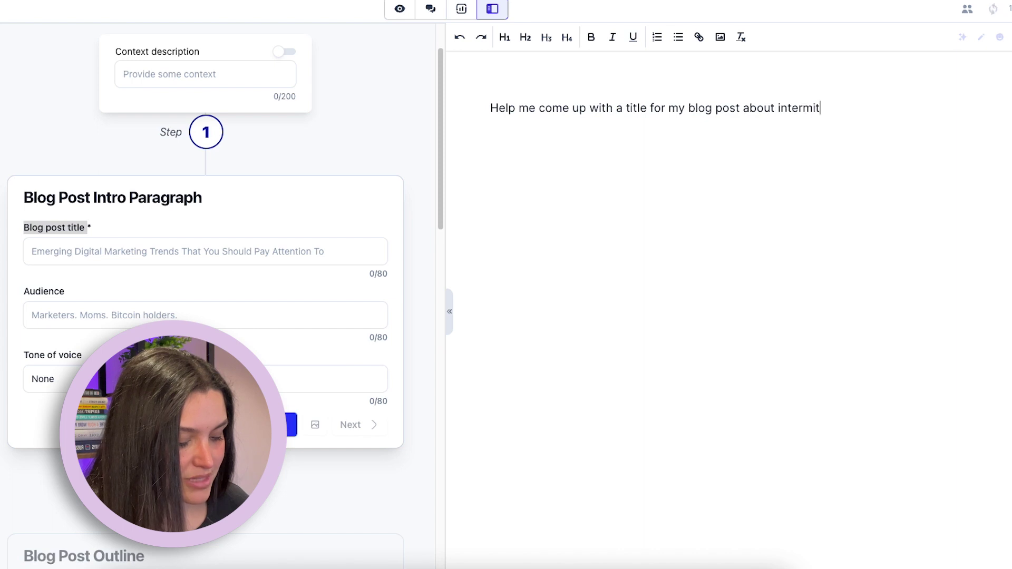
{"action": "type", "text": "tent fasting"}
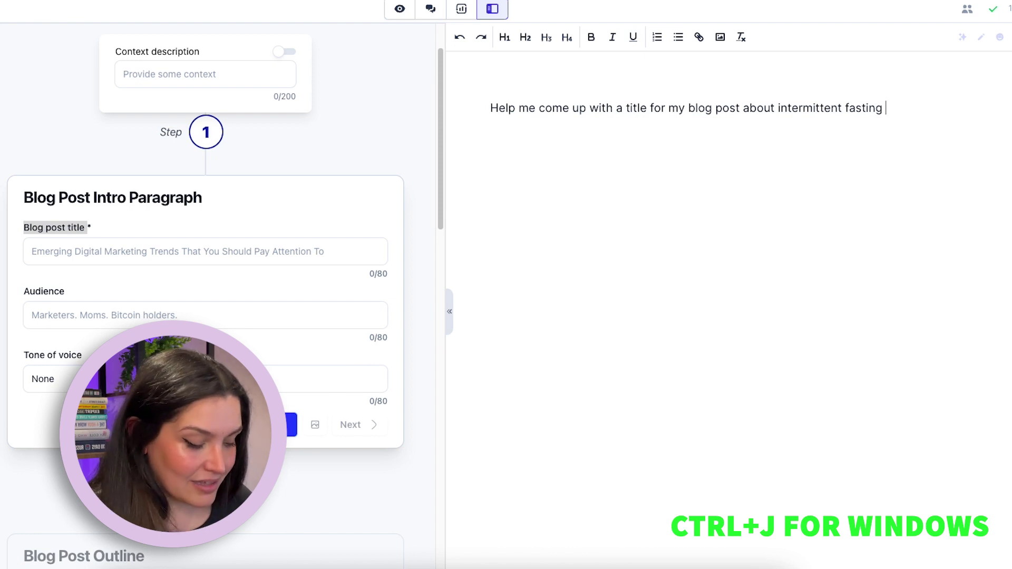
Generate title ideas from the written command and enter "Take Control of Your Health with Intermittent Fasting" as the blog post title
{"action": "key", "text": "ctrl+j"}
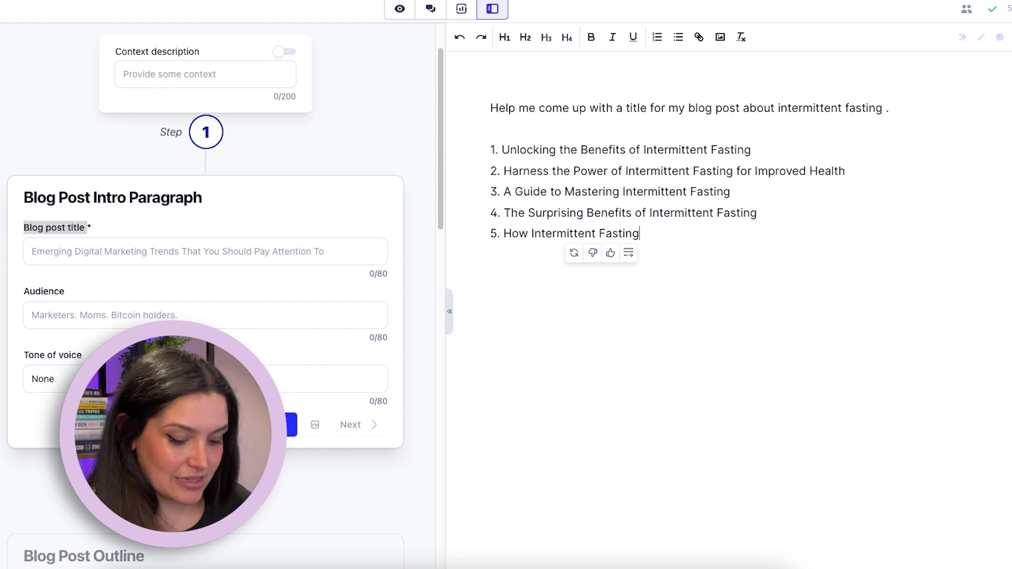
{"action": "key", "text": "super+j"}
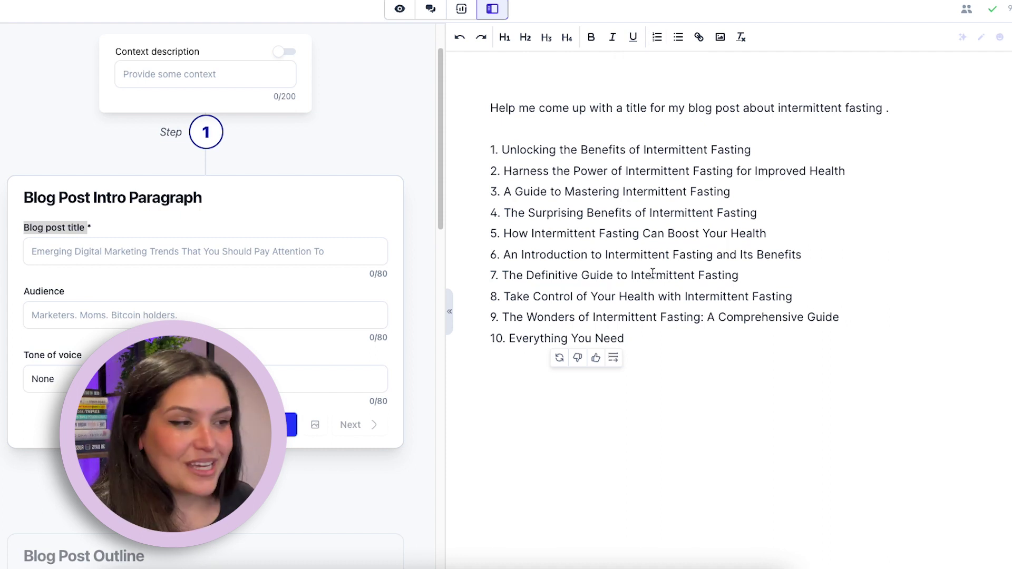
{"action": "left_click_drag", "start_coordinate": [503, 296], "coordinate": [790, 295]}
{"action": "key", "text": "ctrl+c"}
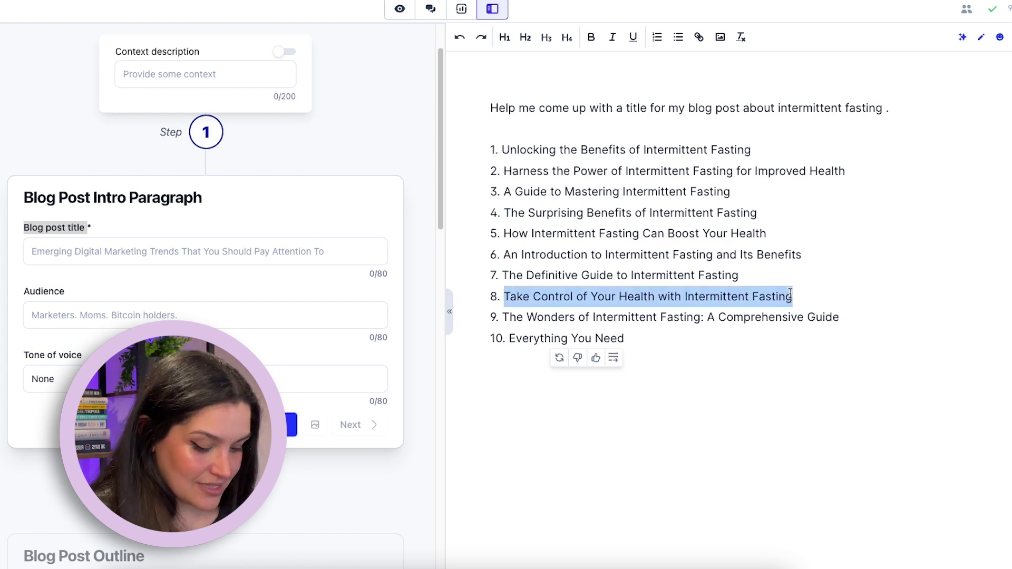
{"action": "left_click", "coordinate": [146, 257]}
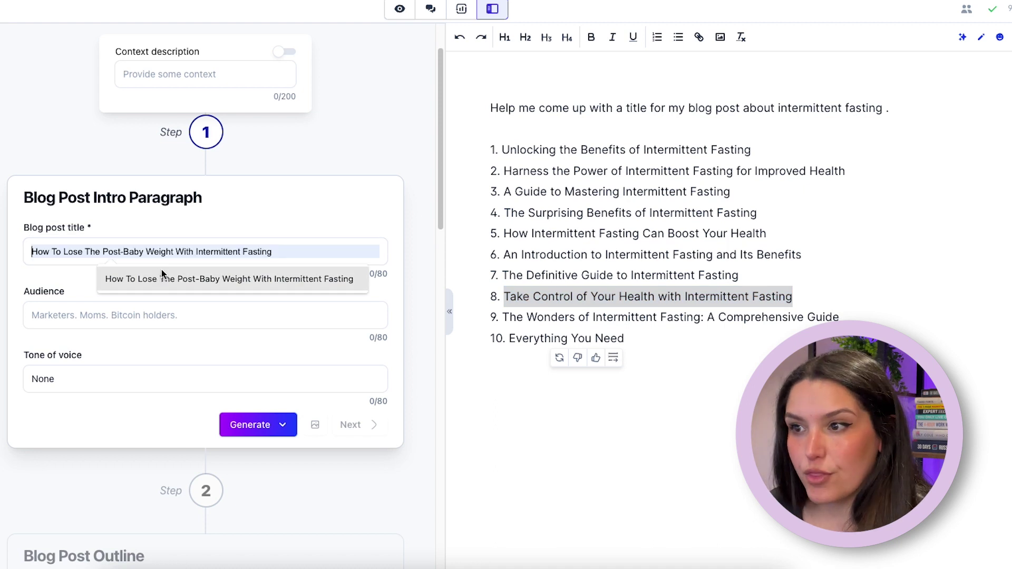
{"action": "key", "text": "ctrl+v"}
Delete the title command and all the generated title suggestions from the document
{"action": "left_click", "coordinate": [642, 341]}
{"action": "left_click_drag", "start_coordinate": [642, 342], "coordinate": [478, 103]}
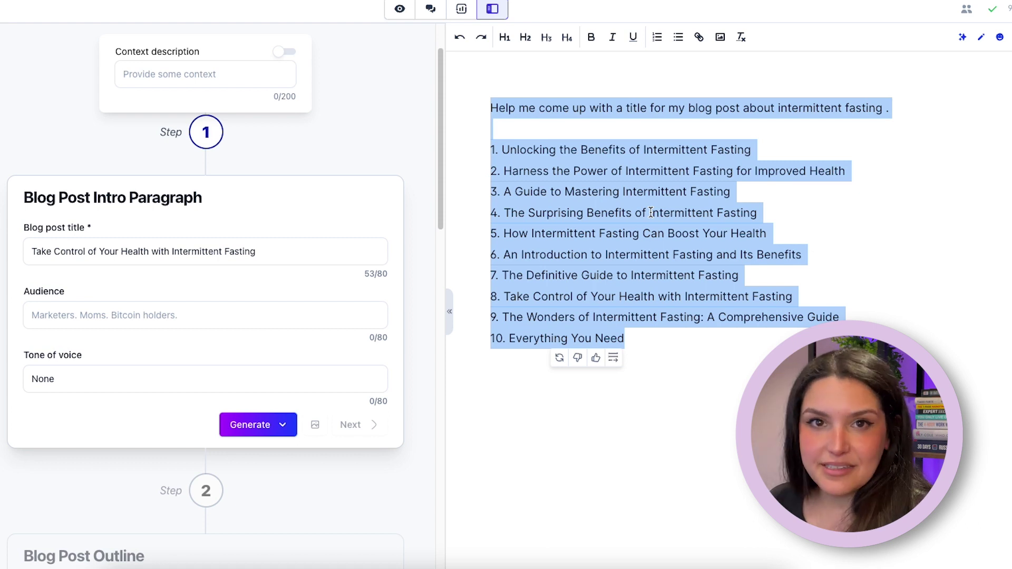
{"action": "key", "text": "BackSpace"}
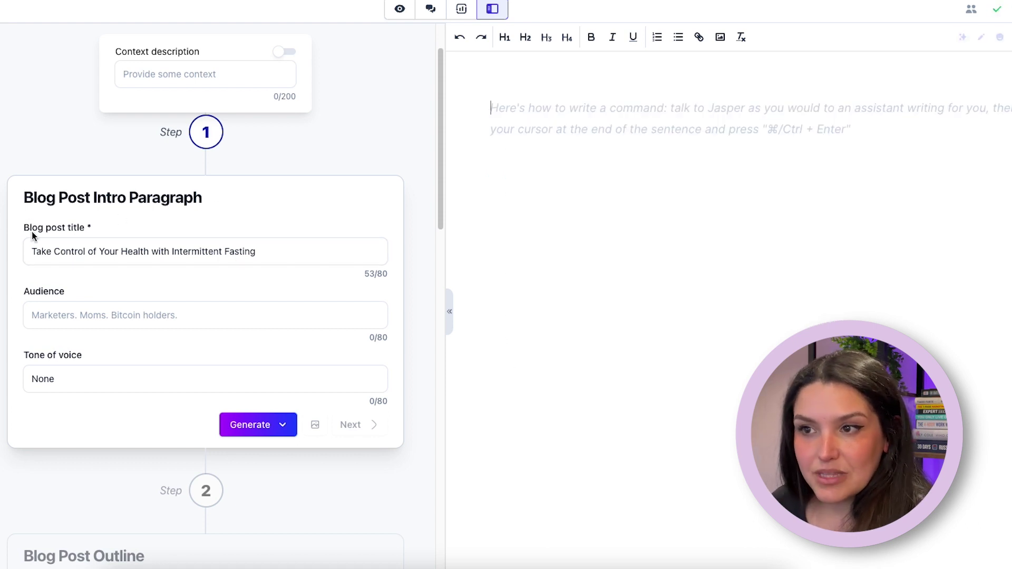
Generate the intro paragraph for the audience "busy professionals" and proceed to the Blog Post Outline step
{"action": "left_click", "coordinate": [122, 313]}
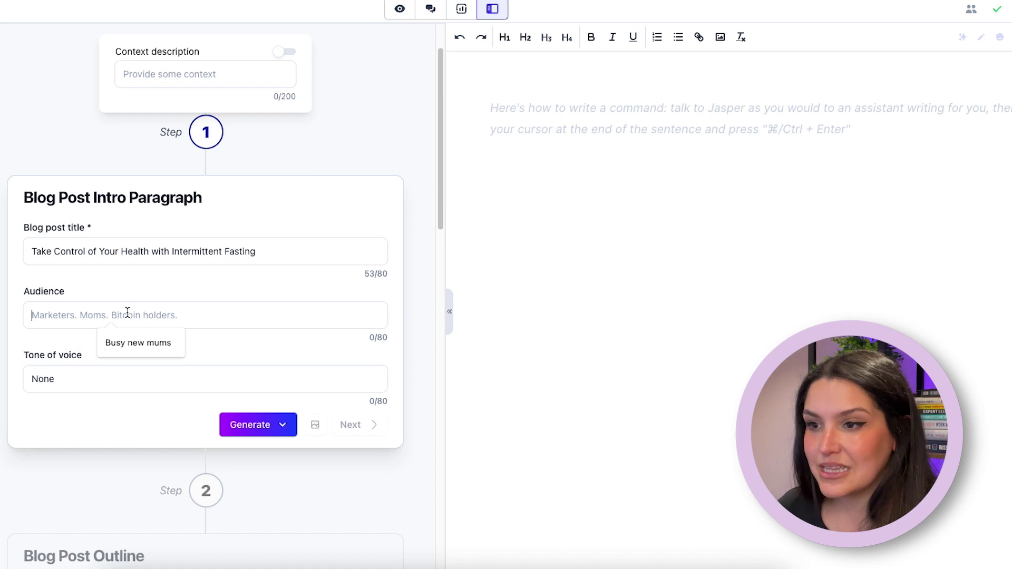
{"action": "type", "text": "busy prof"}
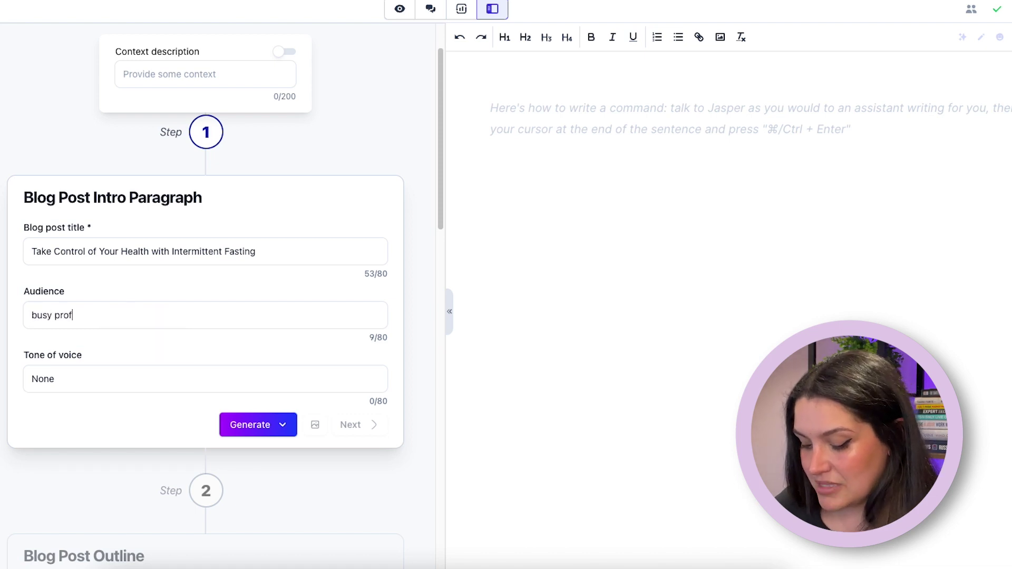
{"action": "type", "text": "essionals"}
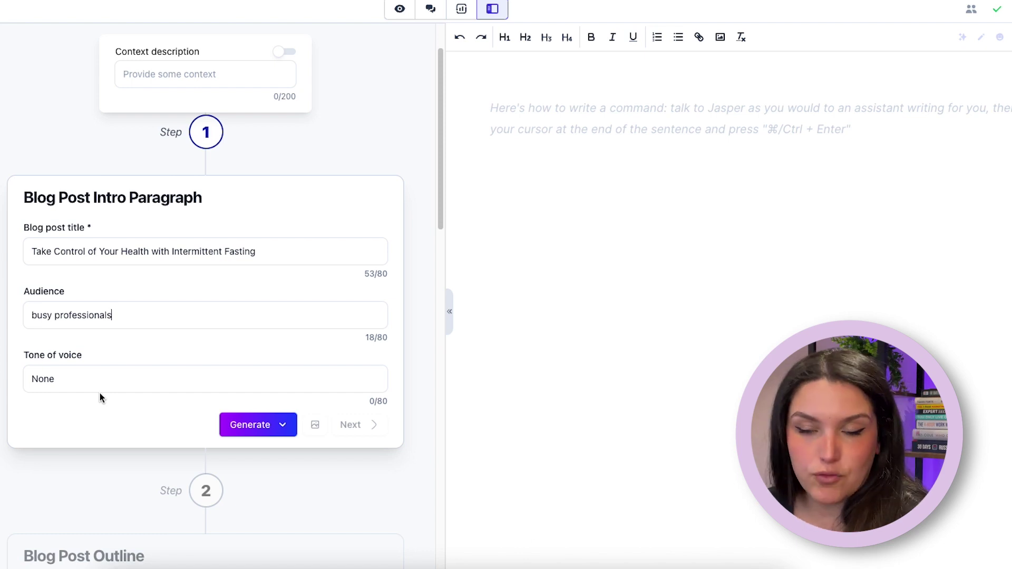
{"action": "left_click", "coordinate": [282, 425]}
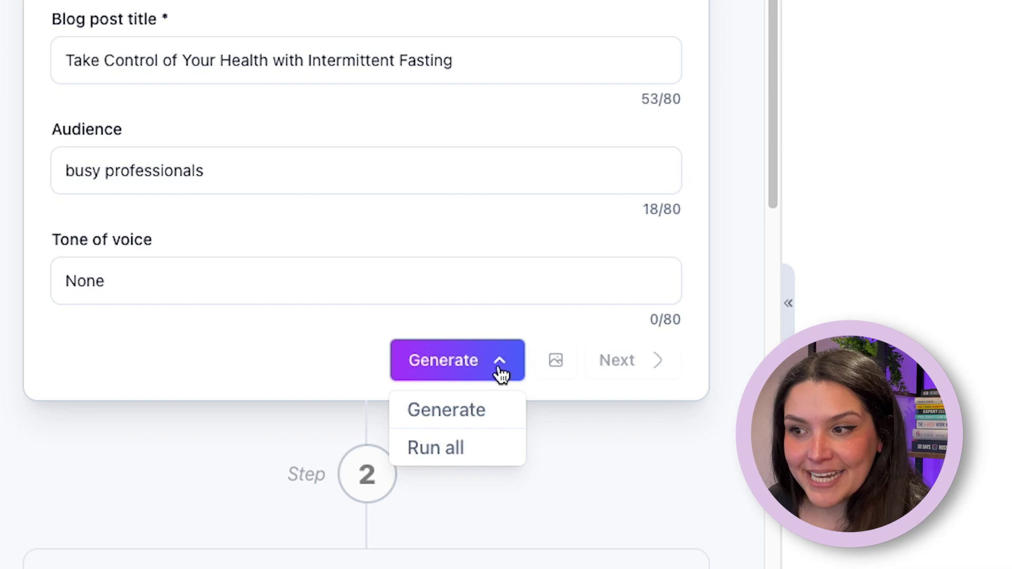
{"action": "left_click", "coordinate": [480, 410]}
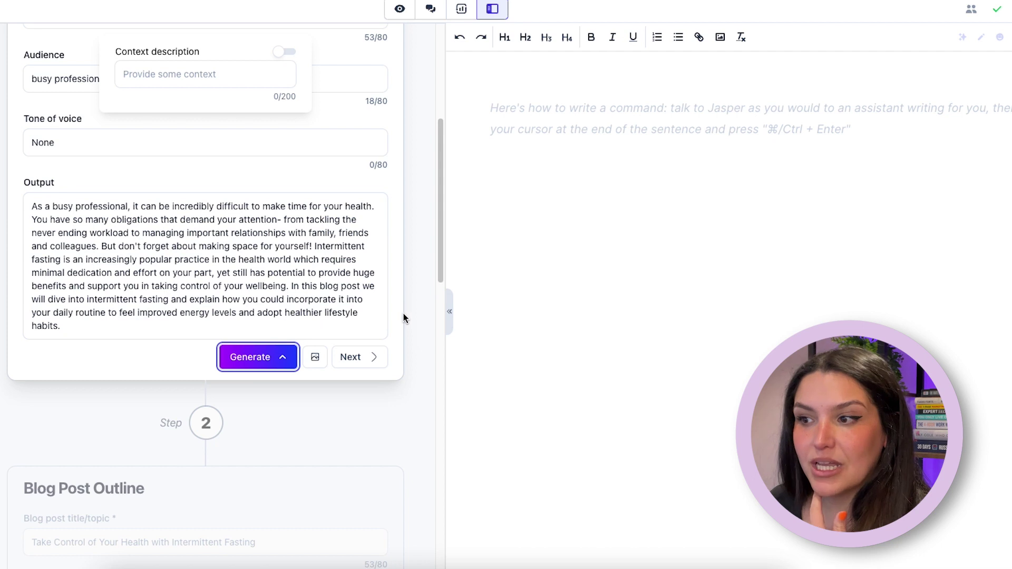
{"action": "left_click", "coordinate": [358, 364]}
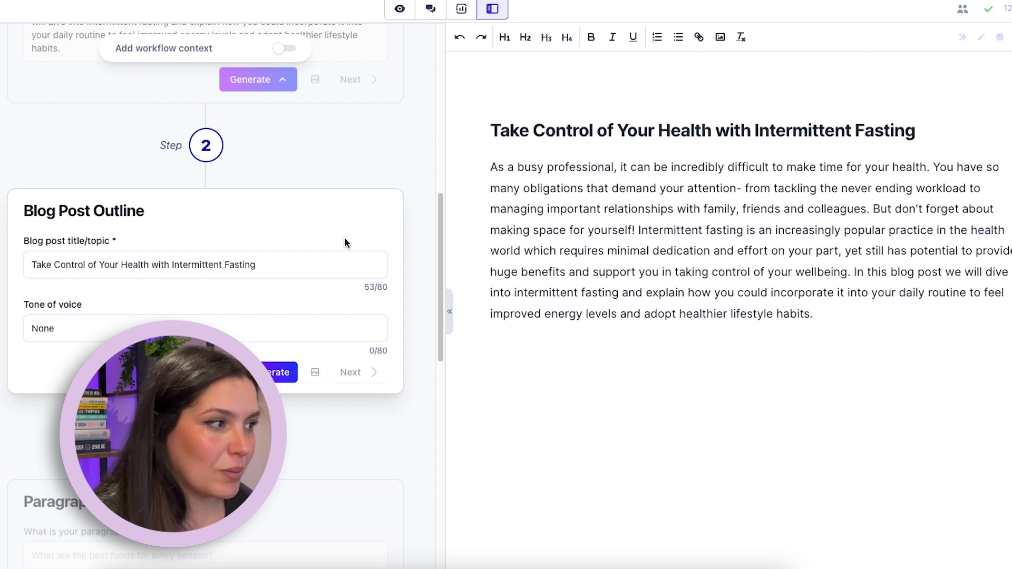
Generate the blog post outline from the existing title with no tone of voice and proceed to the first Paragraph Generator
{"action": "scroll", "coordinate": [449, 238], "scroll_direction": "down", "scroll_amount": 1}
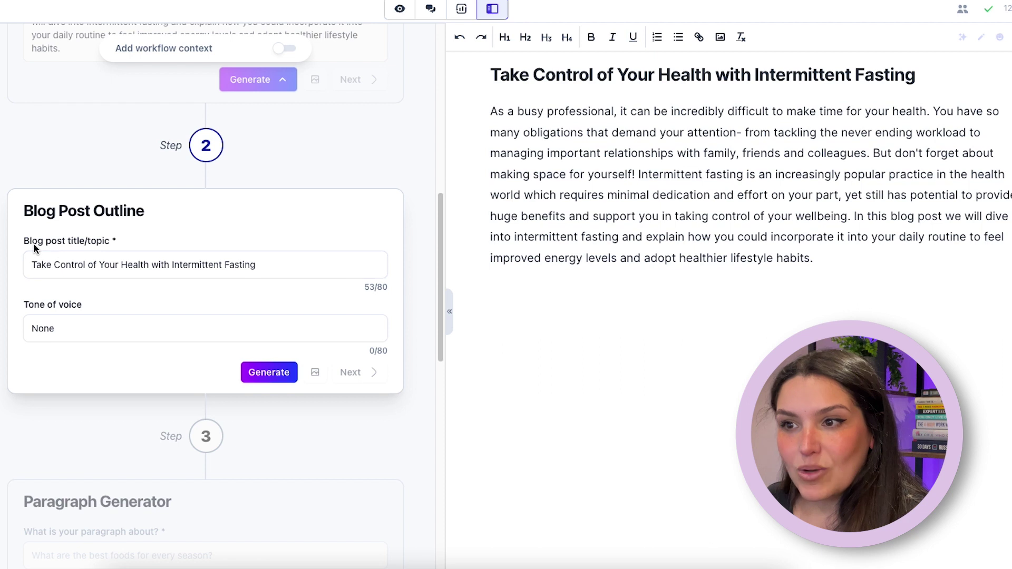
{"action": "left_click_drag", "start_coordinate": [23, 242], "coordinate": [111, 246]}
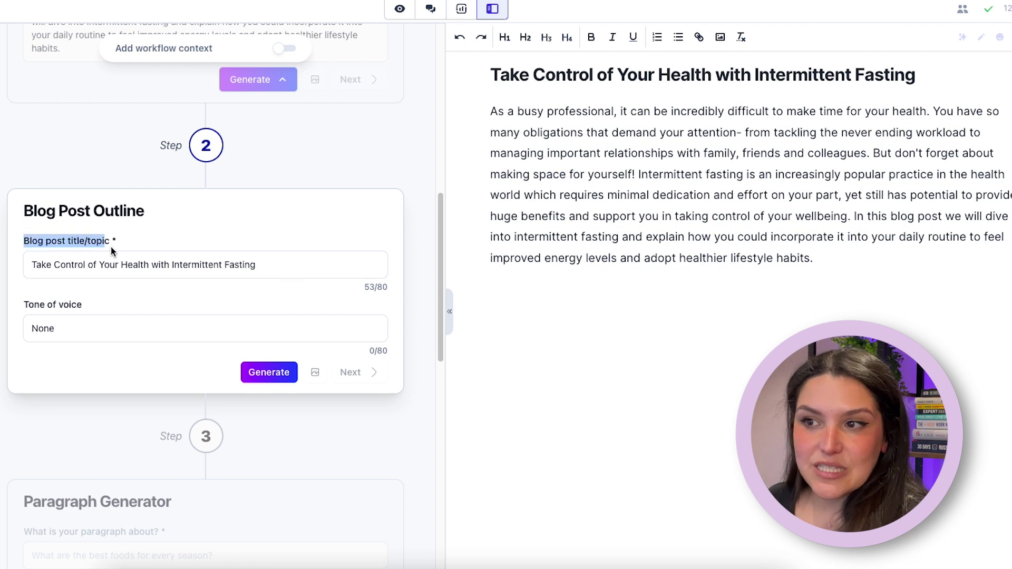
{"action": "left_click", "coordinate": [151, 271]}
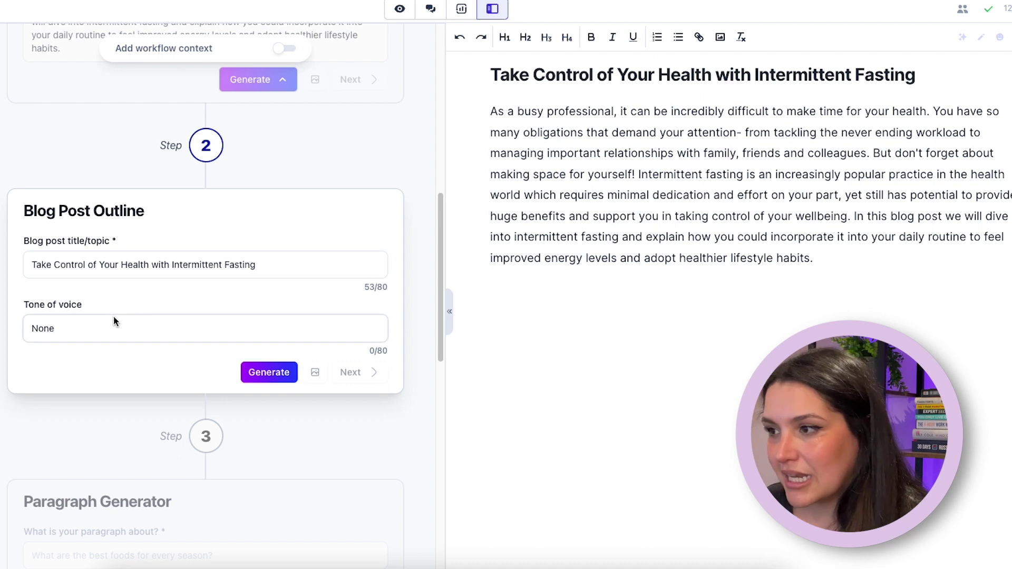
{"action": "left_click", "coordinate": [275, 374]}
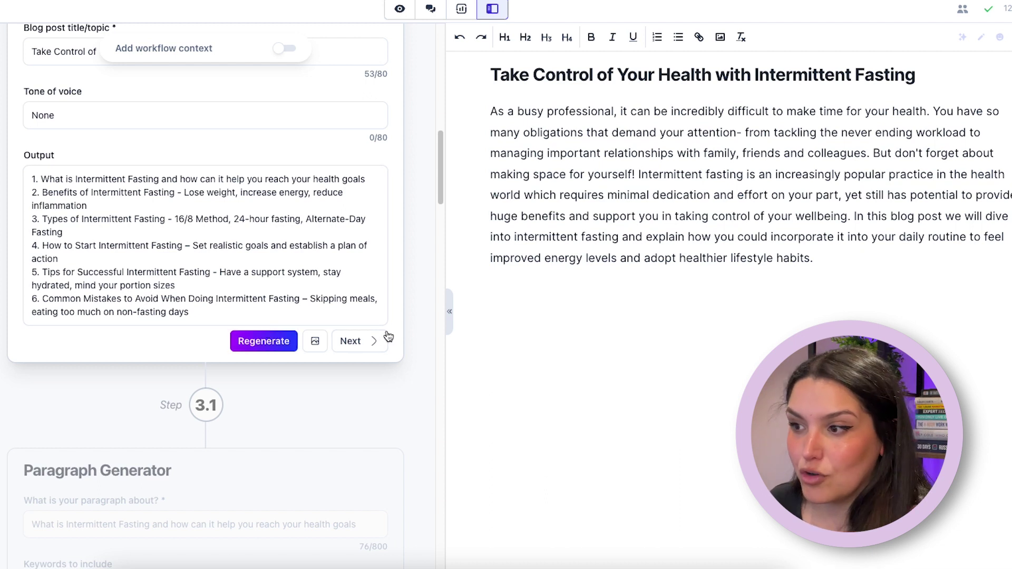
{"action": "left_click", "coordinate": [369, 342]}
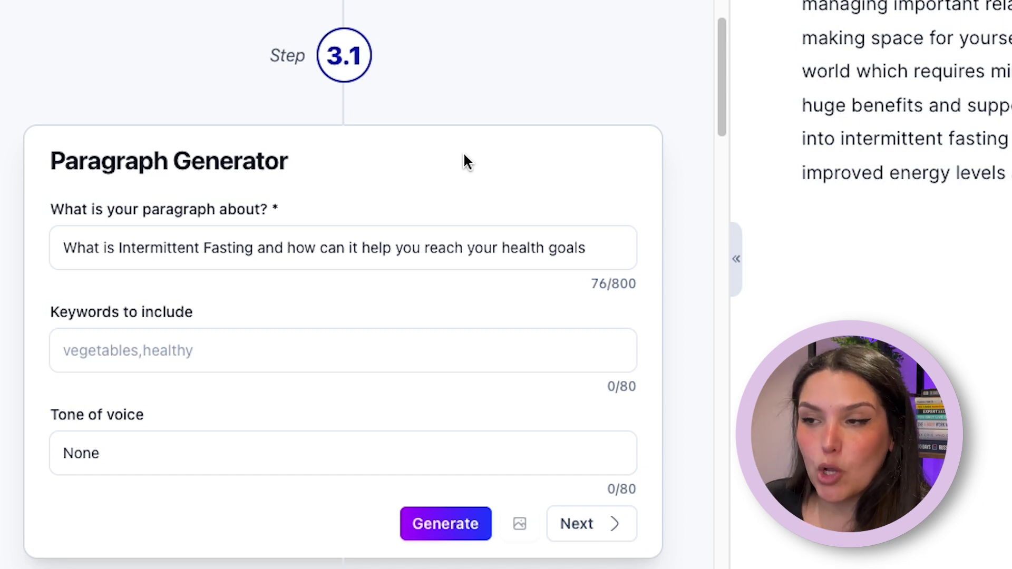
Generate the paragraph on what intermittent fasting is with the keyword "Lose weight", and proceed to the following workflow step
{"action": "scroll", "coordinate": [323, 117], "scroll_direction": "up", "scroll_amount": 2}
{"action": "scroll", "coordinate": [314, 115], "scroll_direction": "down", "scroll_amount": 2}
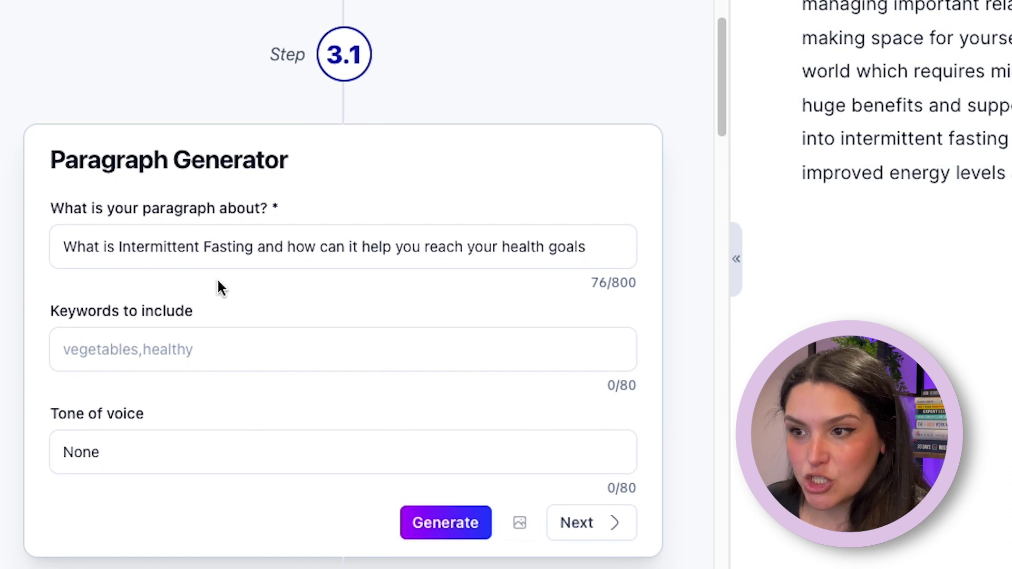
{"action": "left_click_drag", "start_coordinate": [77, 248], "coordinate": [585, 259]}
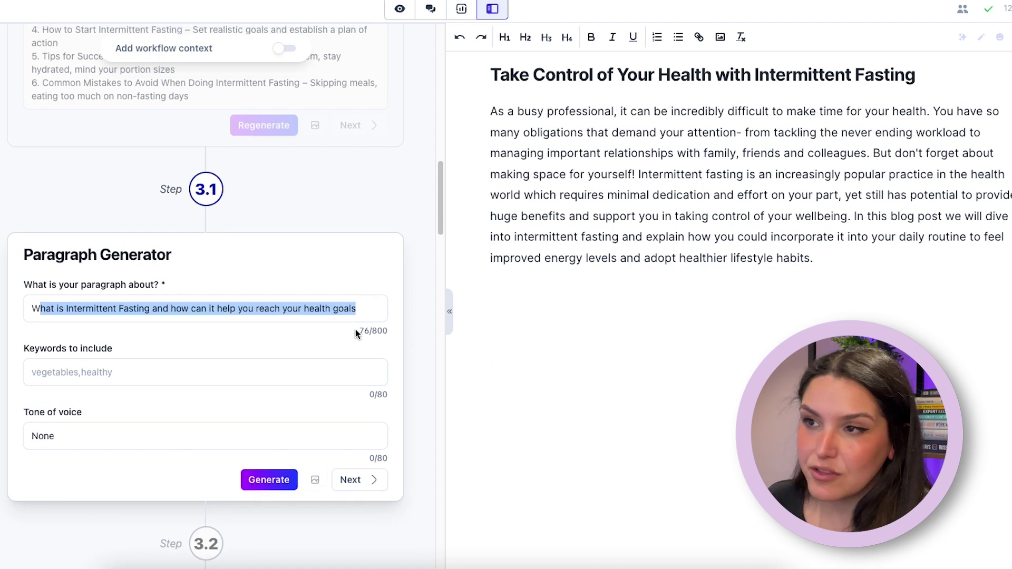
{"action": "scroll", "coordinate": [355, 327], "scroll_direction": "up", "scroll_amount": 5}
{"action": "scroll", "coordinate": [197, 306], "scroll_direction": "down", "scroll_amount": 7}
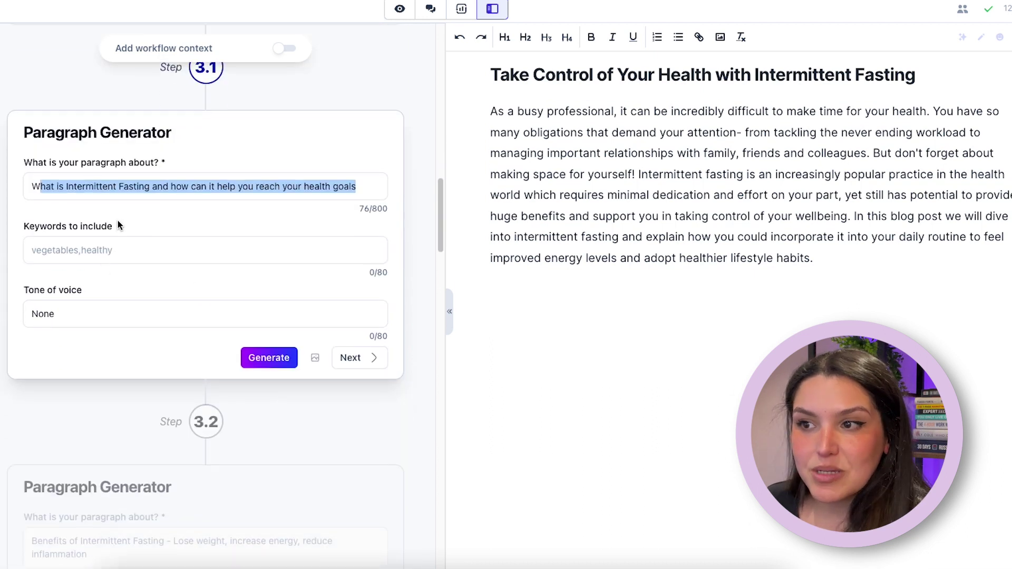
{"action": "left_click", "coordinate": [90, 256]}
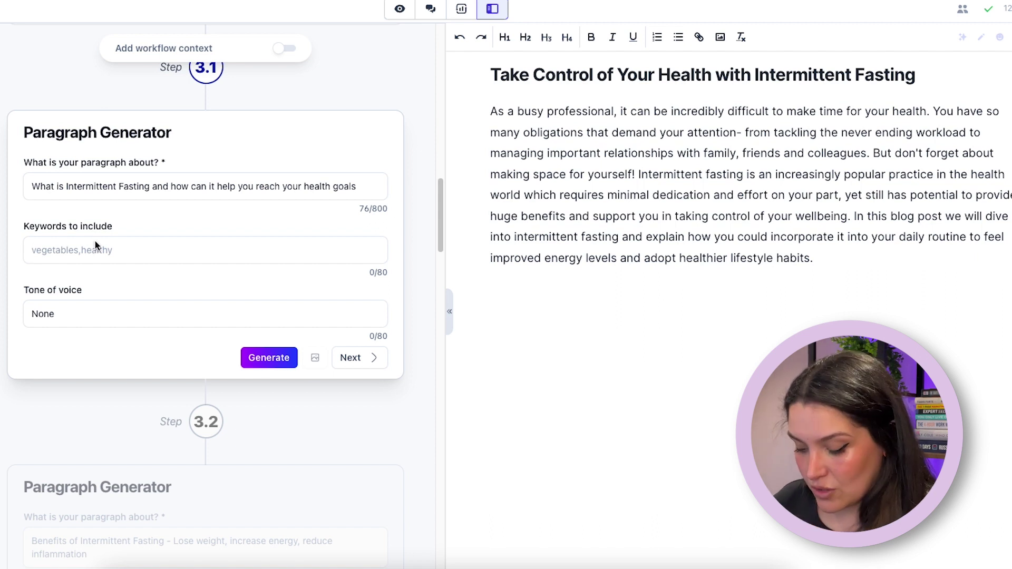
{"action": "type", "text": "Lose weight"}
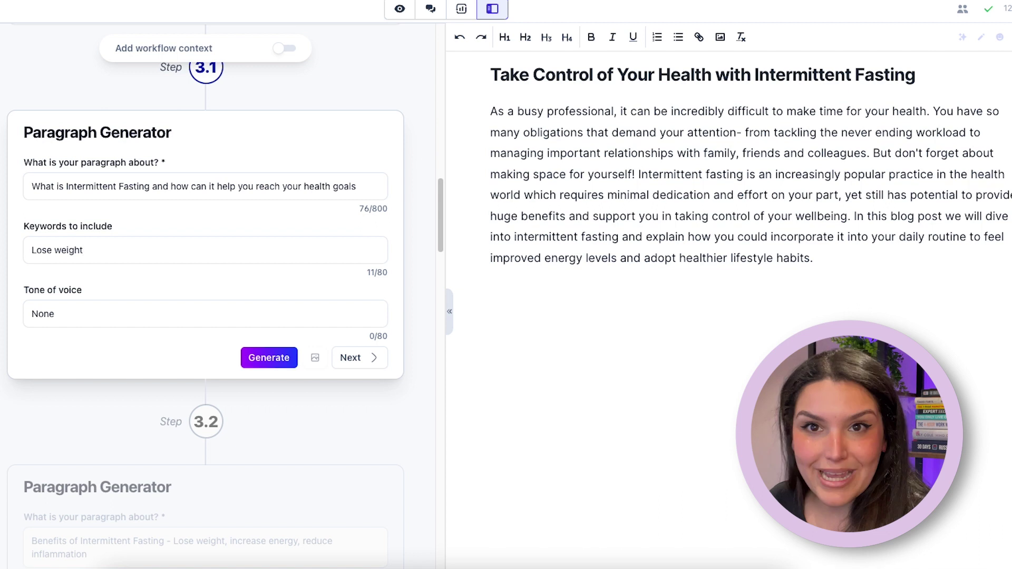
{"action": "left_click", "coordinate": [289, 372]}
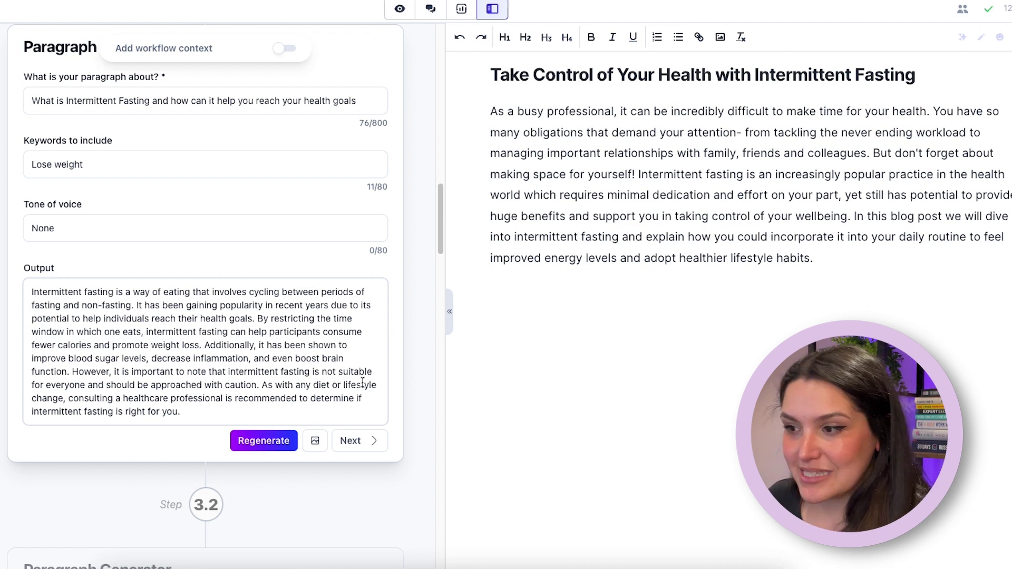
{"action": "left_click", "coordinate": [350, 440]}
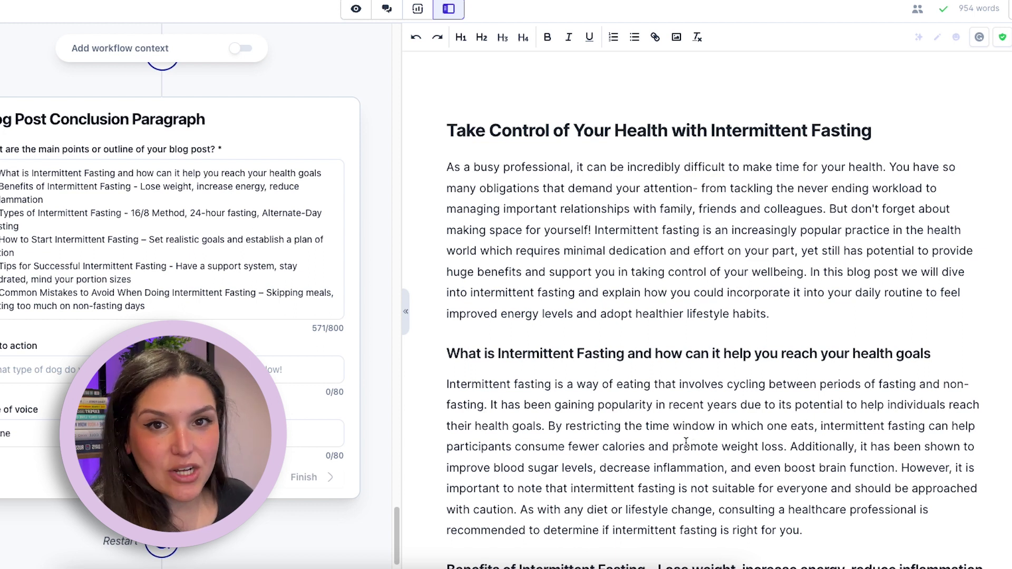
Review the blog post's title, intro, section headings and paragraphs, and the fields of the Blog Post Conclusion Paragraph form
{"action": "scroll", "coordinate": [685, 427], "scroll_direction": "down", "scroll_amount": 1}
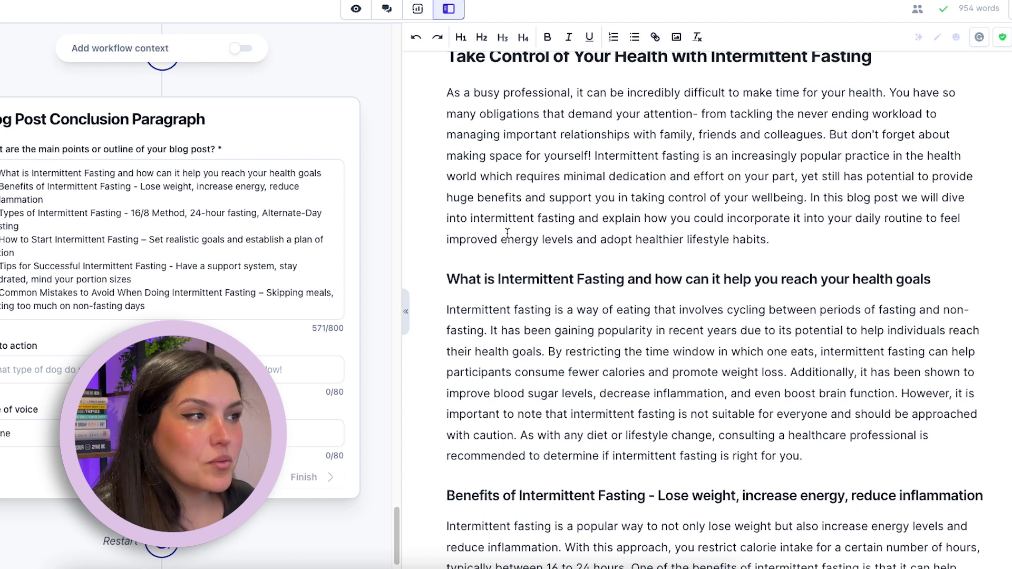
{"action": "scroll", "coordinate": [507, 232], "scroll_direction": "up", "scroll_amount": 2}
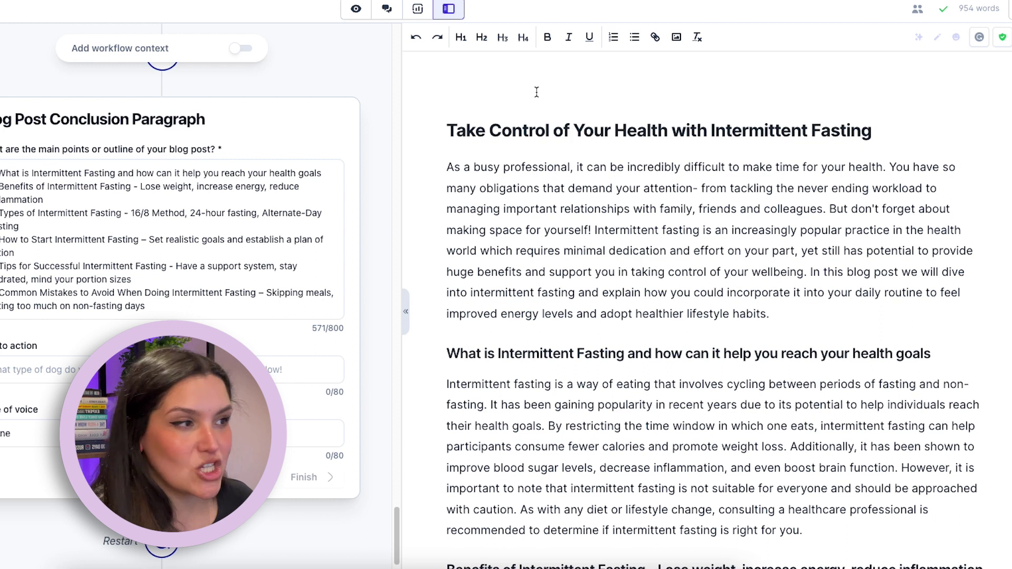
{"action": "left_click", "coordinate": [544, 130]}
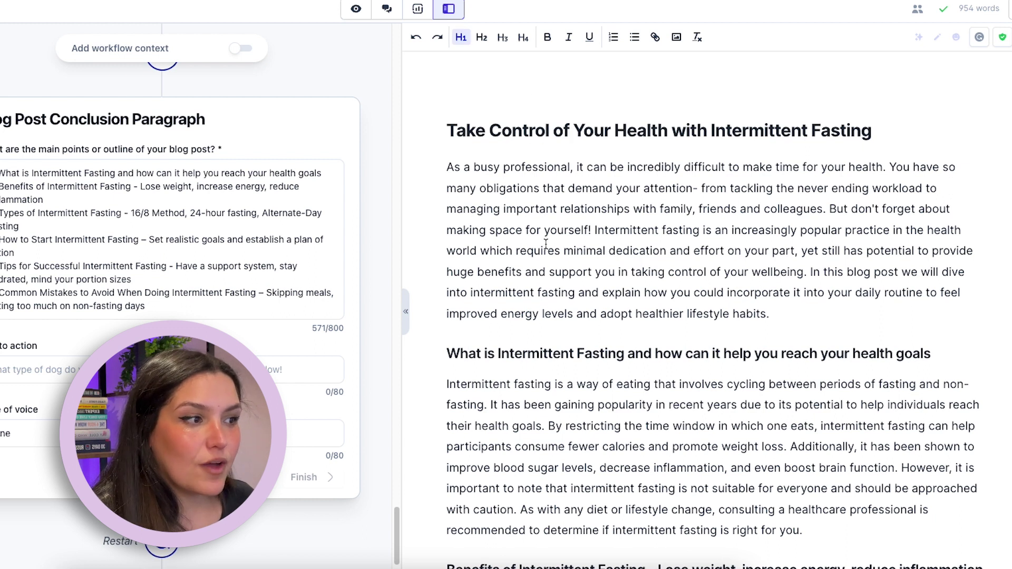
{"action": "triple_click", "coordinate": [474, 132]}
{"action": "scroll", "coordinate": [594, 345], "scroll_direction": "down", "scroll_amount": 4}
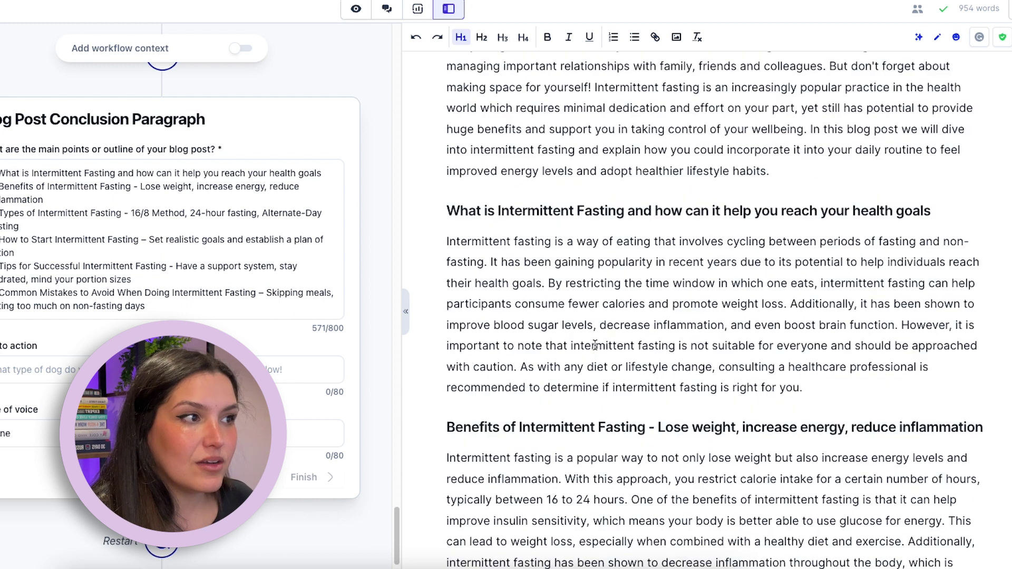
{"action": "scroll", "coordinate": [594, 345], "scroll_direction": "up", "scroll_amount": 4}
{"action": "left_click", "coordinate": [535, 132]}
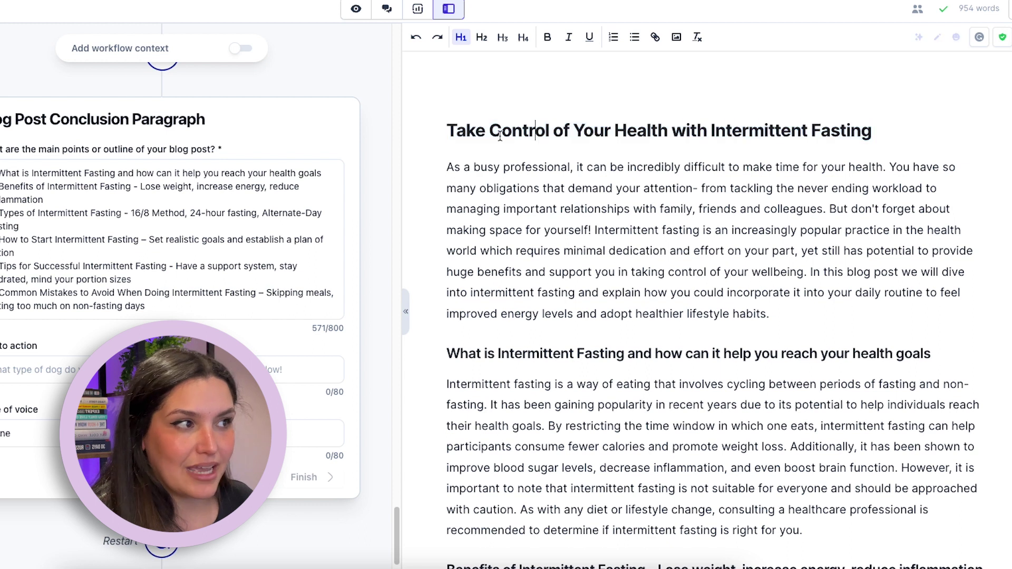
{"action": "left_click_drag", "start_coordinate": [499, 131], "coordinate": [593, 132]}
{"action": "scroll", "coordinate": [536, 269], "scroll_direction": "down", "scroll_amount": 1}
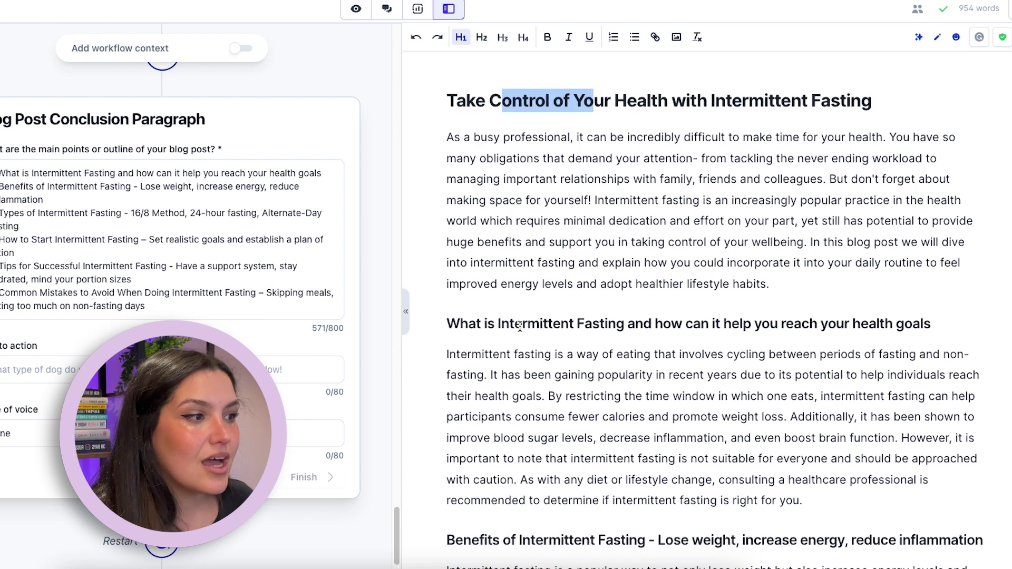
{"action": "left_click", "coordinate": [519, 326]}
{"action": "scroll", "coordinate": [785, 488], "scroll_direction": "down", "scroll_amount": 1}
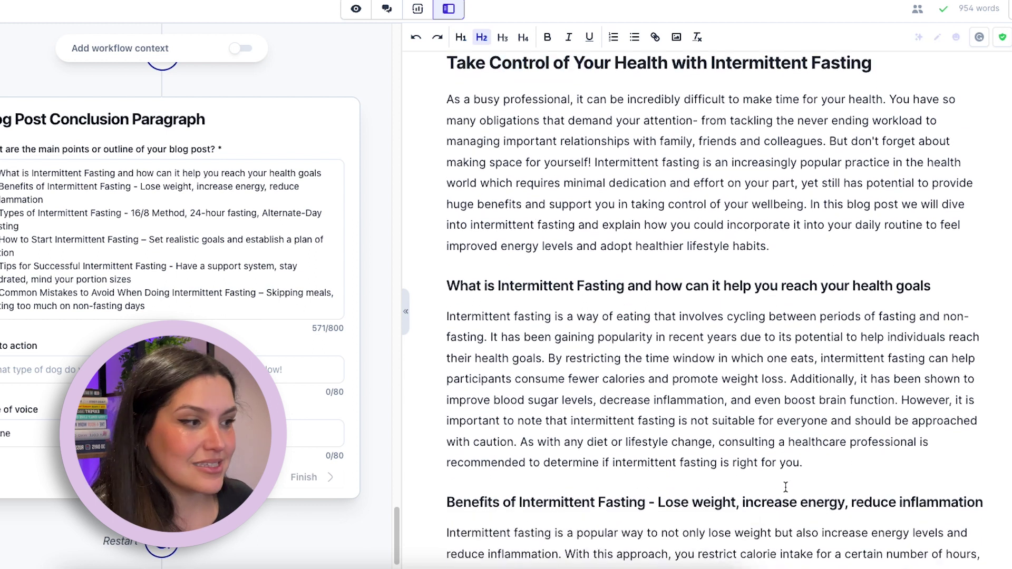
{"action": "scroll", "coordinate": [785, 487], "scroll_direction": "down", "scroll_amount": 6}
{"action": "left_click_drag", "start_coordinate": [446, 209], "coordinate": [638, 209]}
{"action": "scroll", "coordinate": [660, 278], "scroll_direction": "down", "scroll_amount": 2}
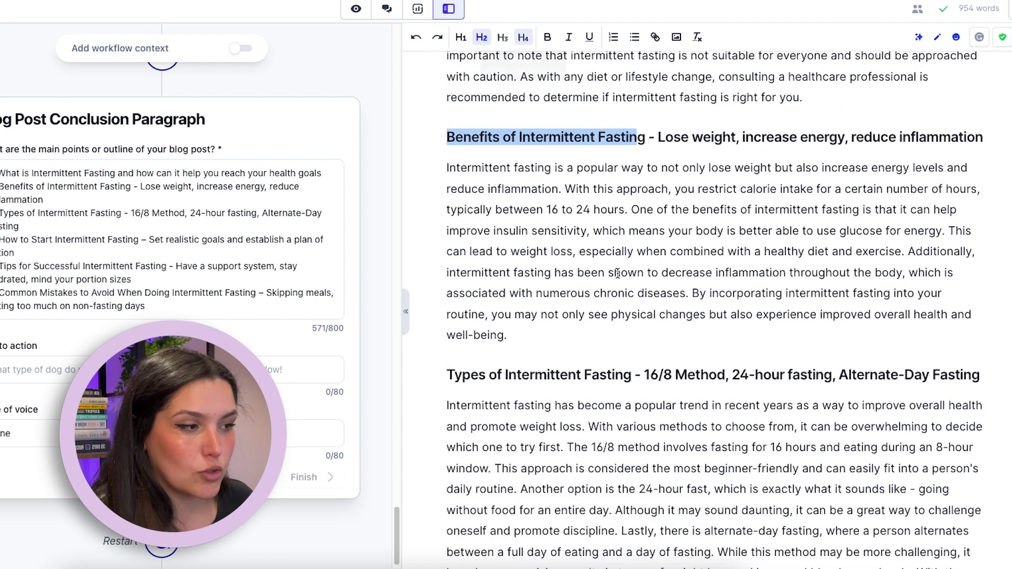
{"action": "scroll", "coordinate": [617, 272], "scroll_direction": "down", "scroll_amount": 4}
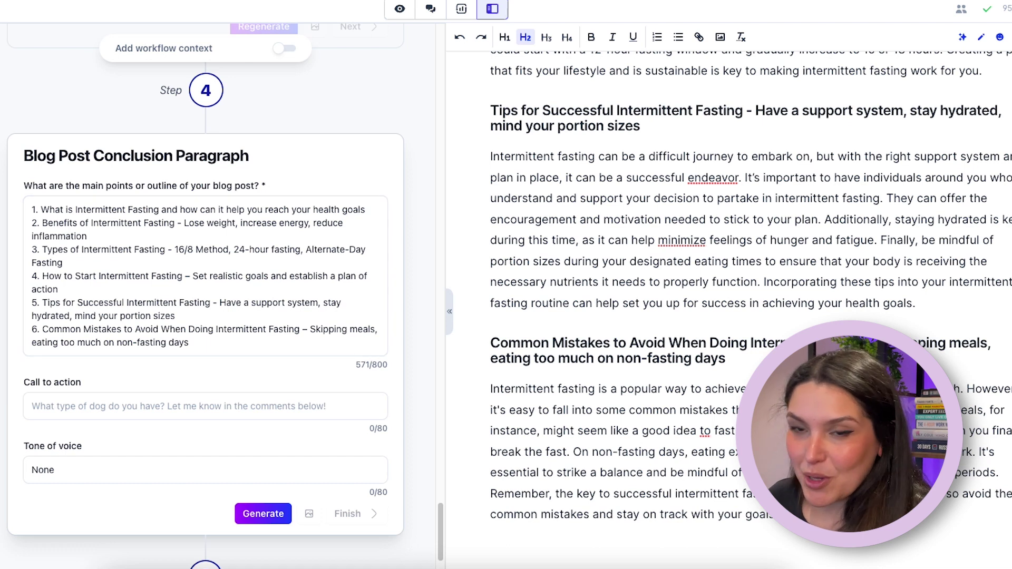
{"action": "left_click_drag", "start_coordinate": [24, 156], "coordinate": [189, 156]}
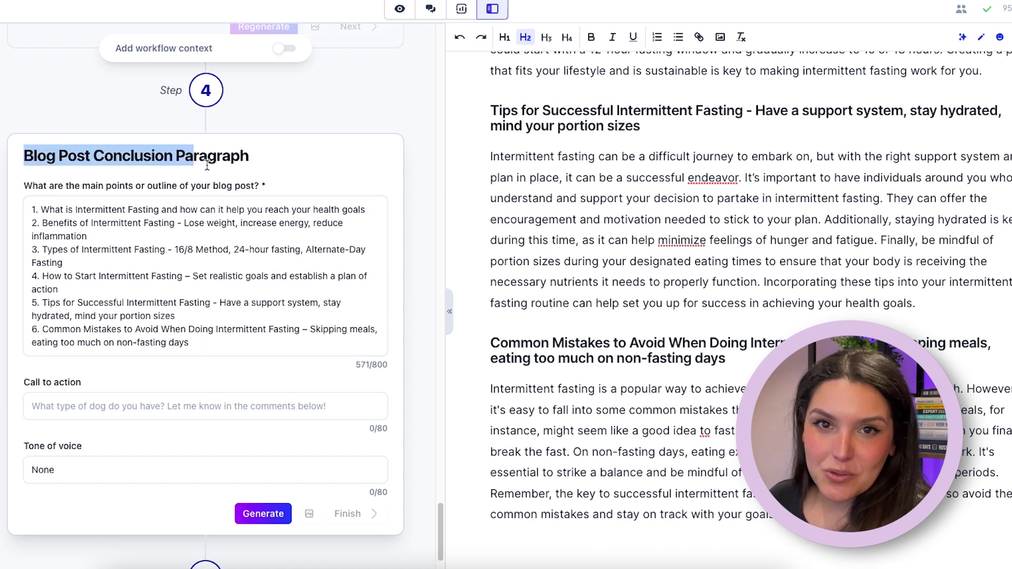
{"action": "left_click", "coordinate": [223, 170]}
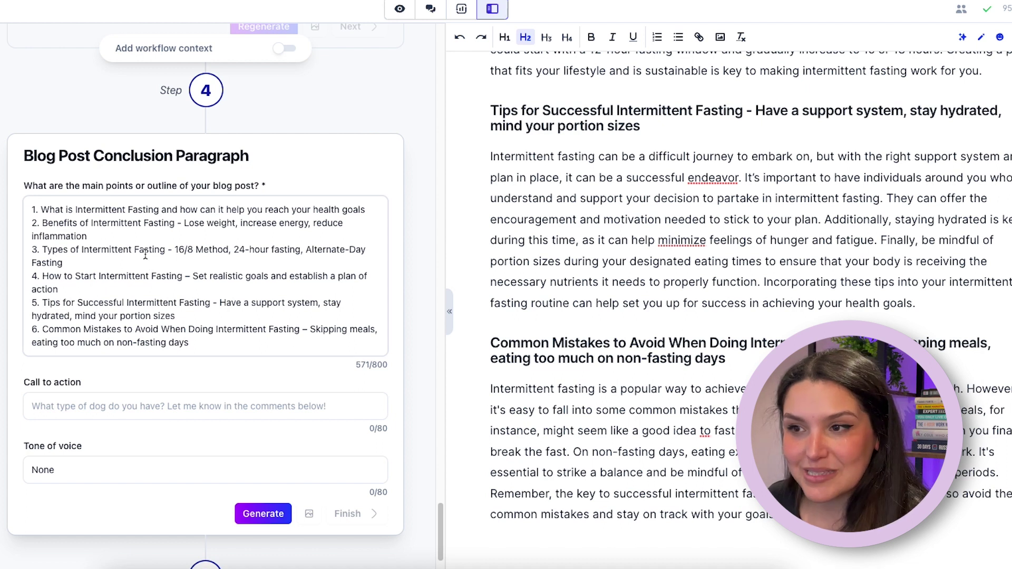
Generate the conclusion paragraph with the call to action "Join my email list for free weekly tips to help you on your intermittent fasting"
{"action": "left_click_drag", "start_coordinate": [32, 208], "coordinate": [251, 342]}
{"action": "left_click", "coordinate": [252, 342]}
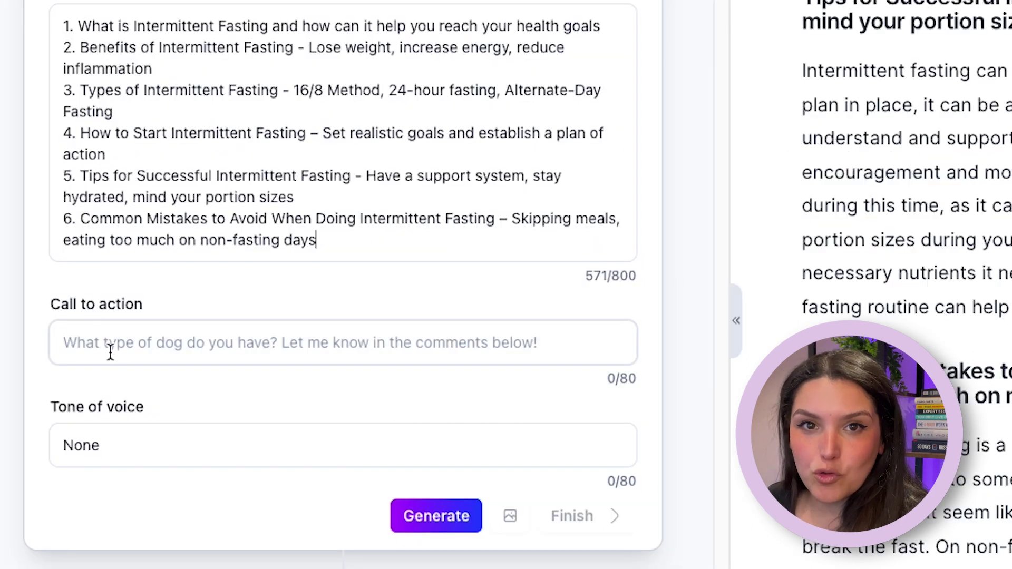
{"action": "left_click", "coordinate": [110, 352]}
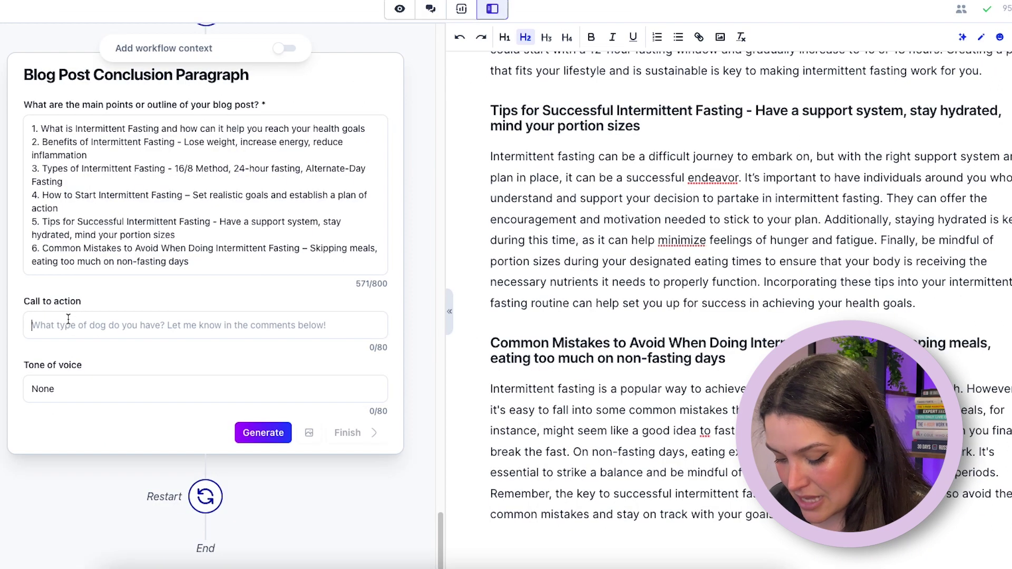
{"action": "type", "text": "Joi"}
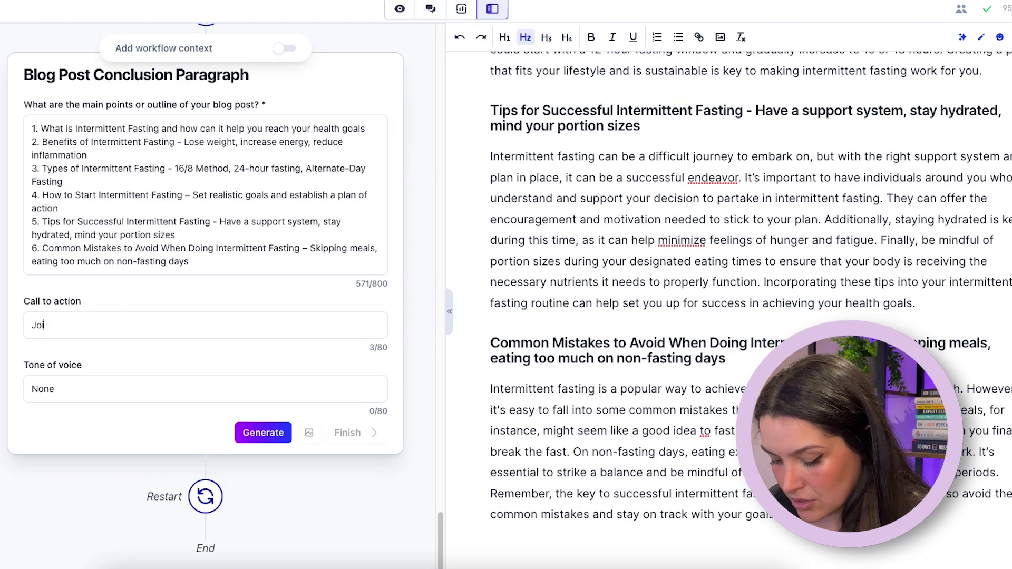
{"action": "type", "text": "n my email klist fo"}
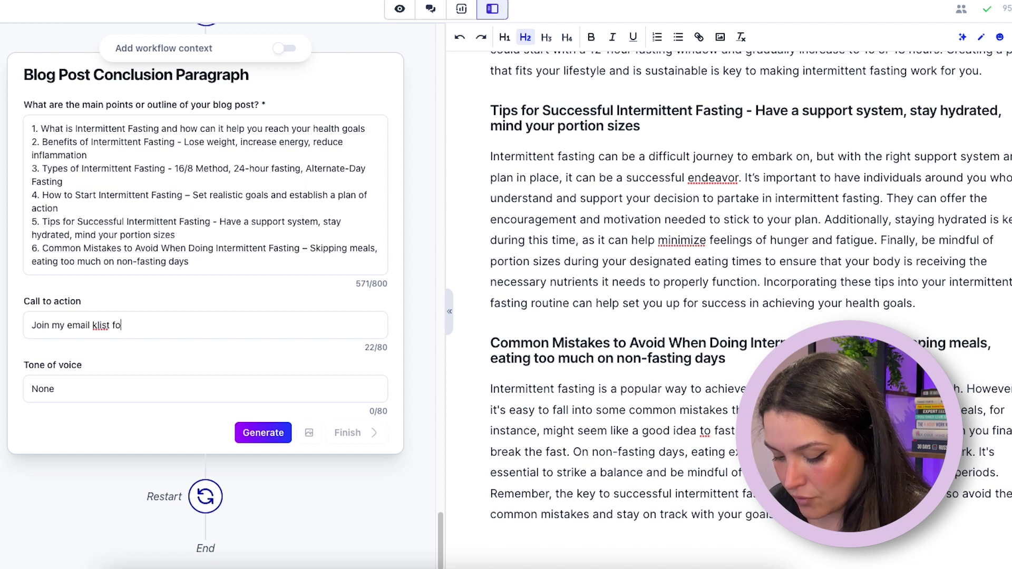
{"action": "key", "text": "BackSpace"}
{"action": "key", "text": "BackSpace"}
{"action": "key", "text": "BackSpace"}
{"action": "key", "text": "BackSpace"}
{"action": "key", "text": "BackSpace"}
{"action": "key", "text": "BackSpace"}
{"action": "key", "text": "BackSpace"}
{"action": "key", "text": "BackSpace"}
{"action": "type", "text": "list for free weekly tips "}
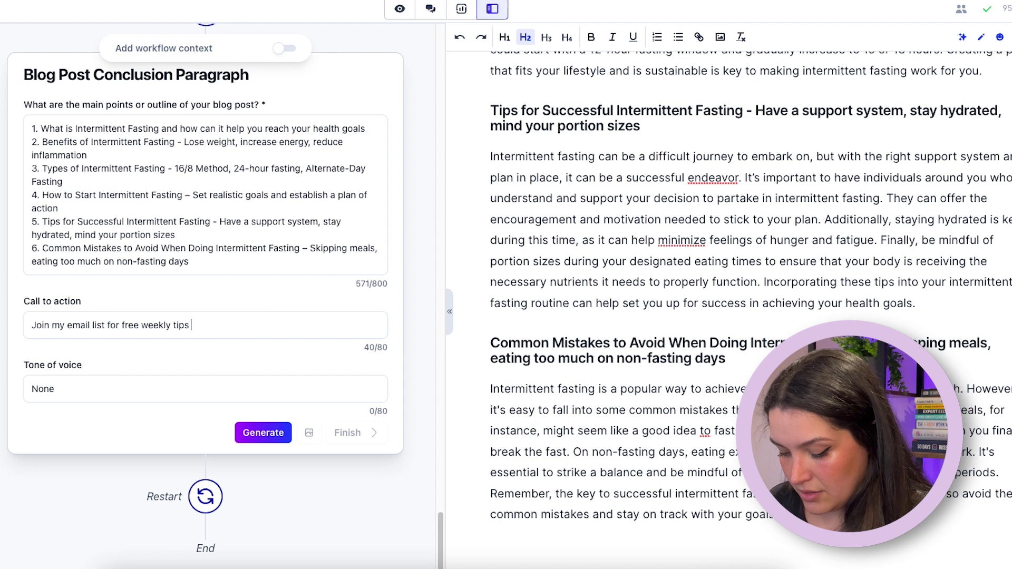
{"action": "type", "text": "to help you on "}
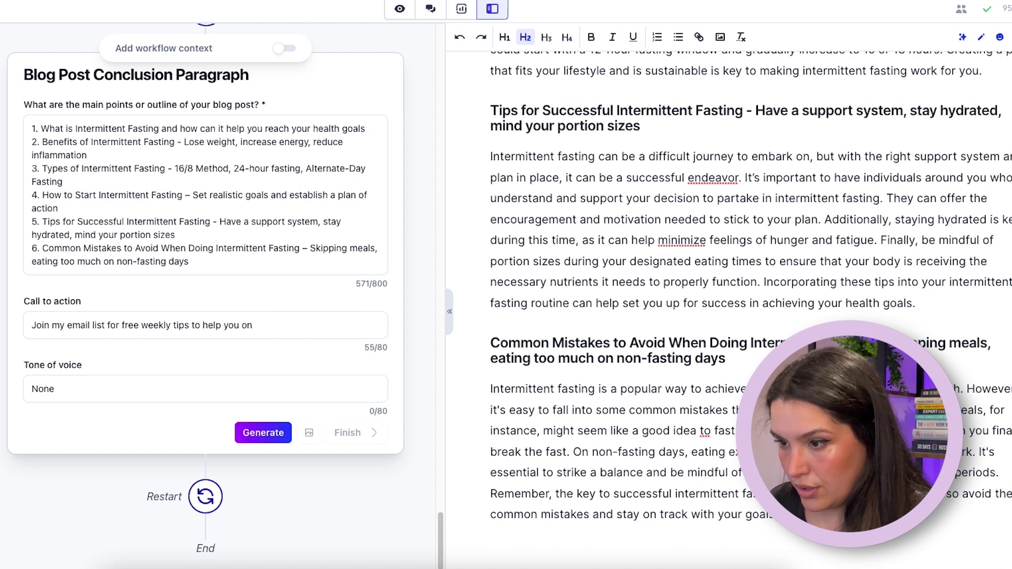
{"action": "type", "text": "your intermi"}
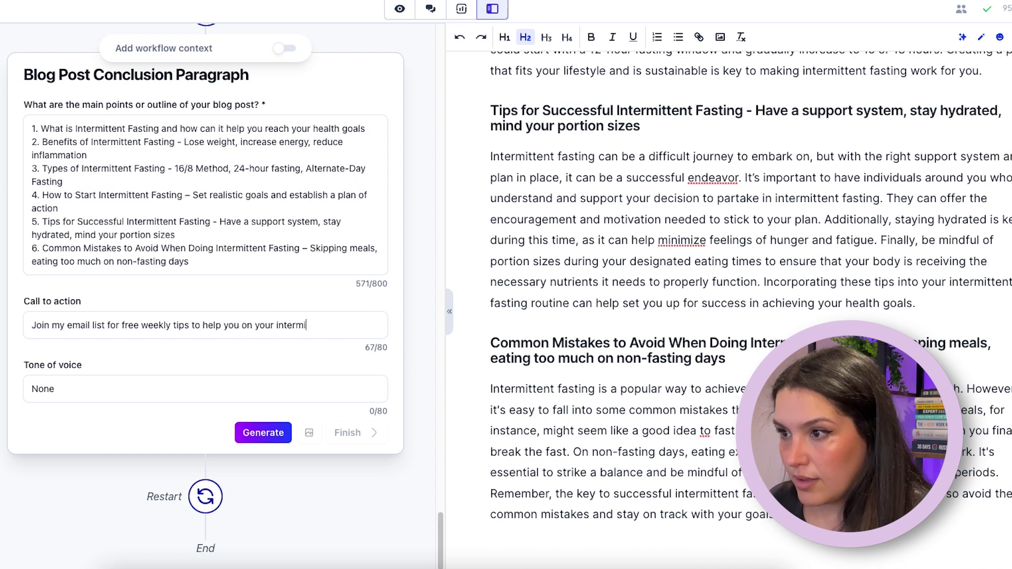
{"action": "type", "text": "ttent fasting"}
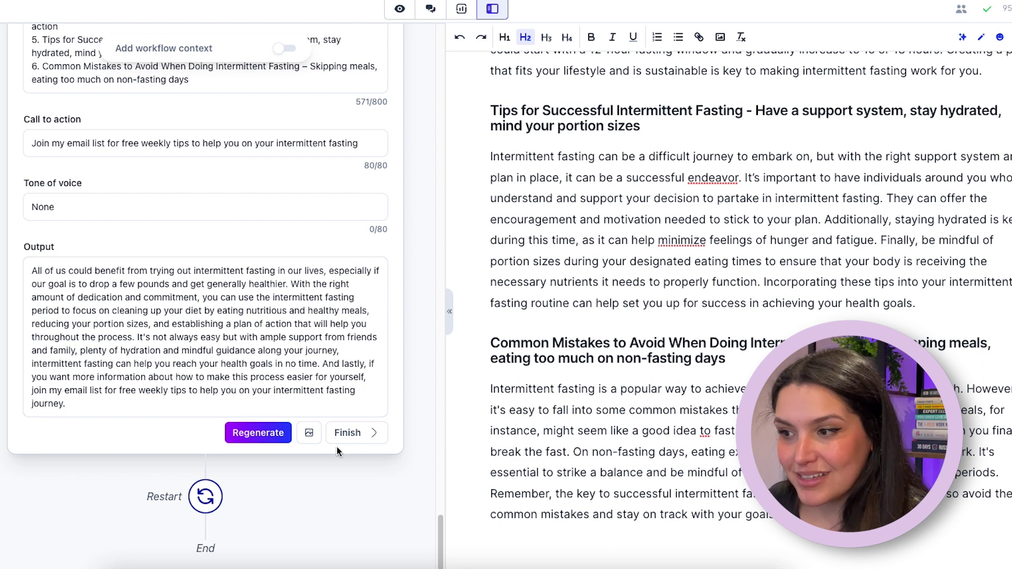
Finish the workflow and review the completed blog post from the conclusion's call to action up to the title
{"action": "left_click", "coordinate": [368, 441]}
{"action": "scroll", "coordinate": [768, 463], "scroll_direction": "down", "scroll_amount": 4}
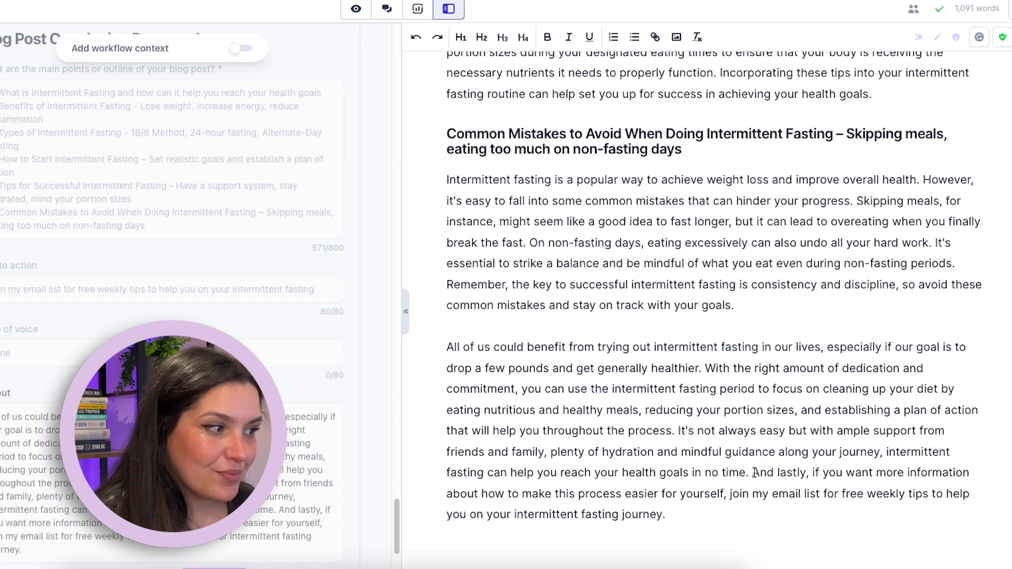
{"action": "left_click_drag", "start_coordinate": [754, 472], "coordinate": [823, 511]}
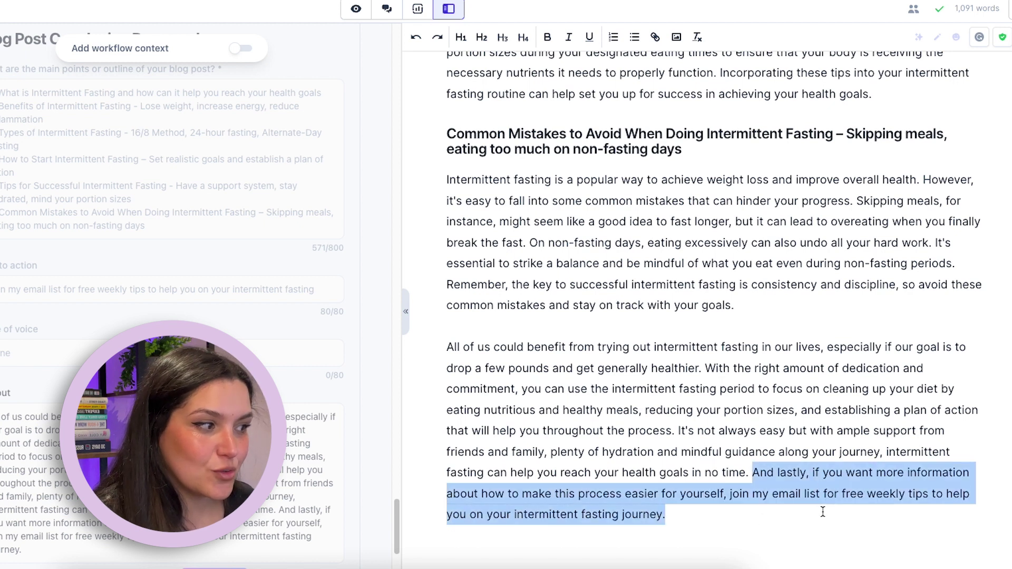
{"action": "left_click", "coordinate": [823, 510]}
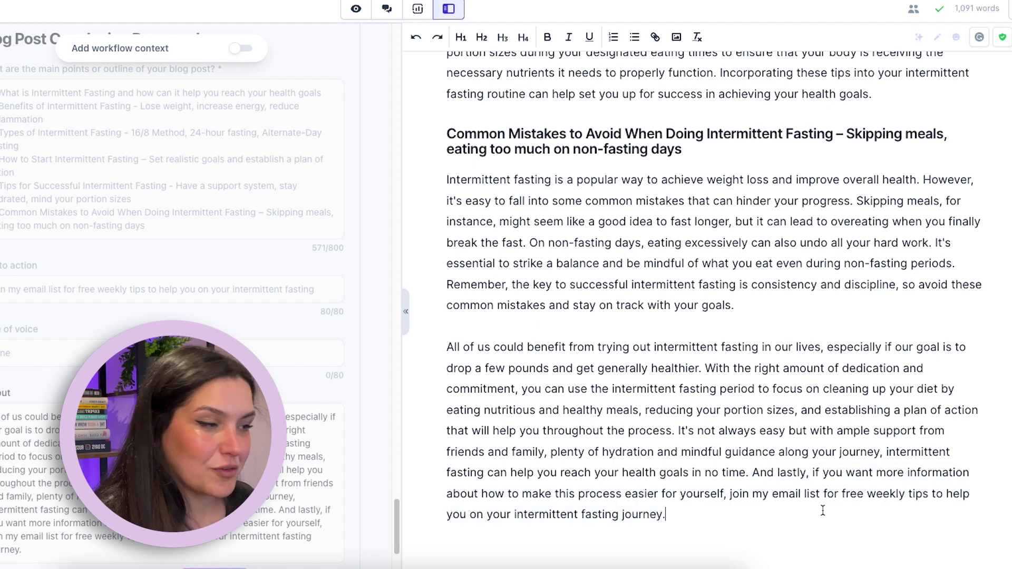
{"action": "scroll", "coordinate": [821, 509], "scroll_direction": "up", "scroll_amount": 15}
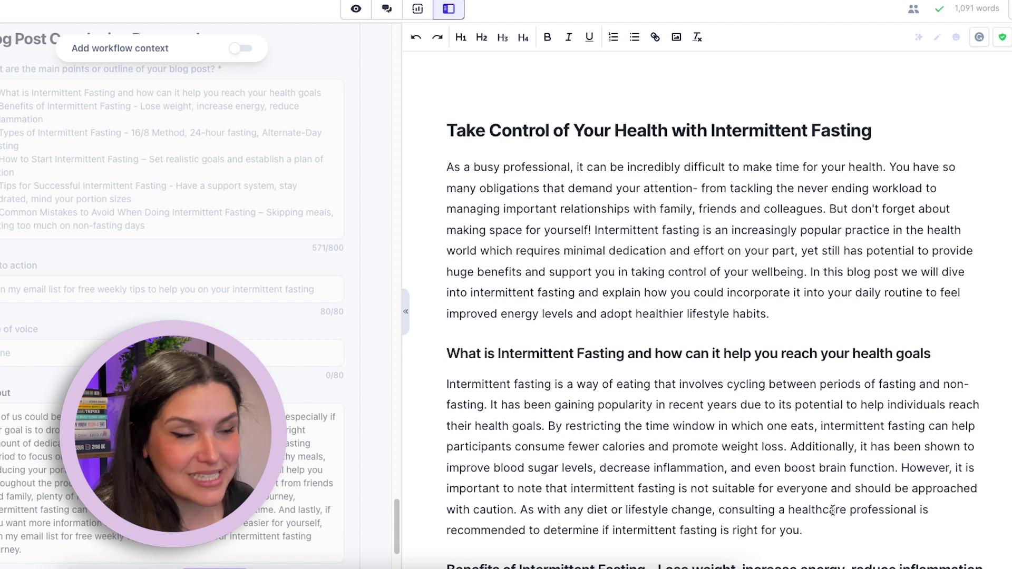
Show the blog post in Focus mode and in Chat mode, and look over the existing Jasper Chat conversation
{"action": "mouse_move", "coordinate": [966, 4]}
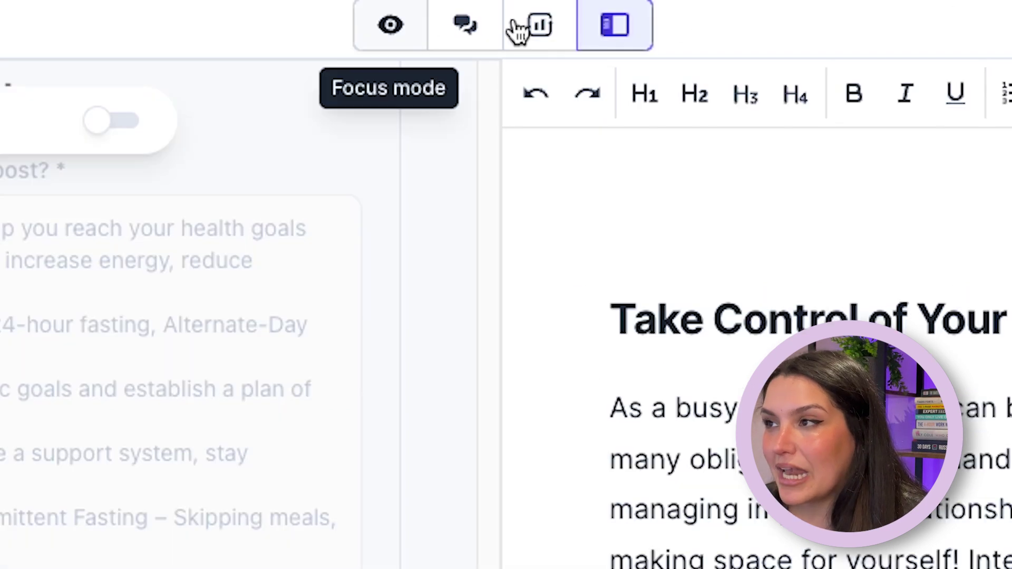
{"action": "left_click", "coordinate": [391, 27]}
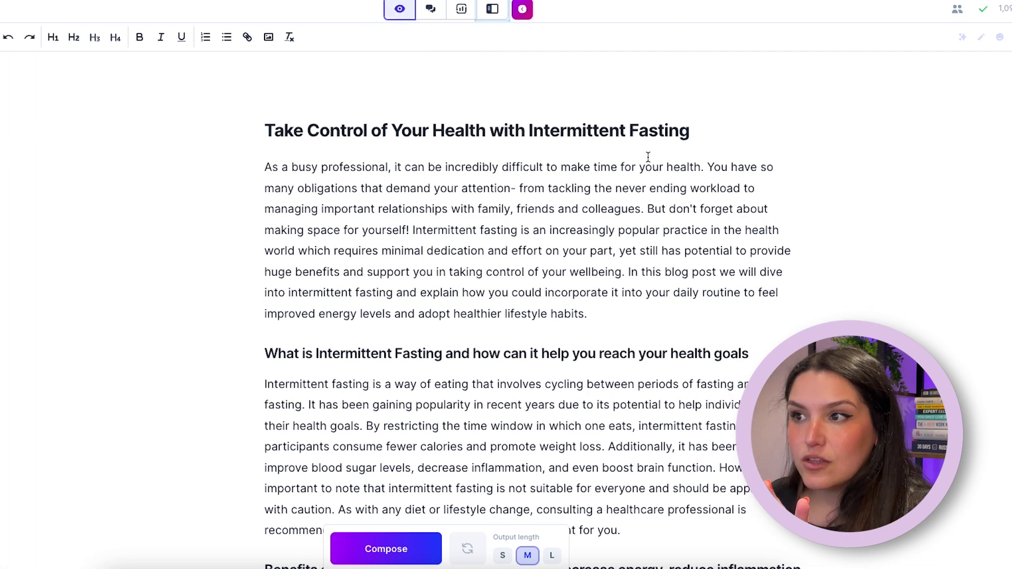
{"action": "left_click", "coordinate": [431, 11]}
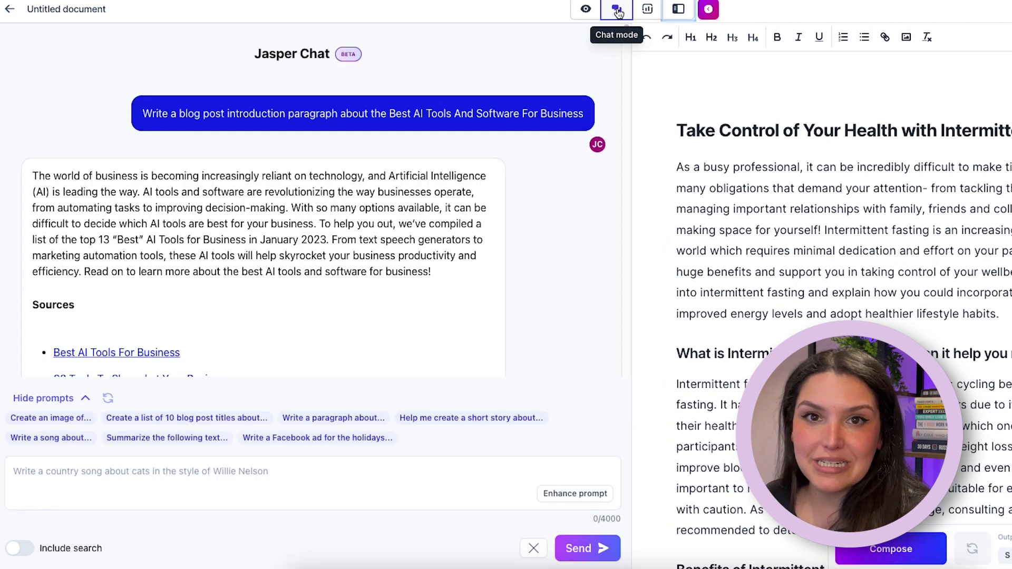
{"action": "scroll", "coordinate": [590, 128], "scroll_direction": "down", "scroll_amount": 1}
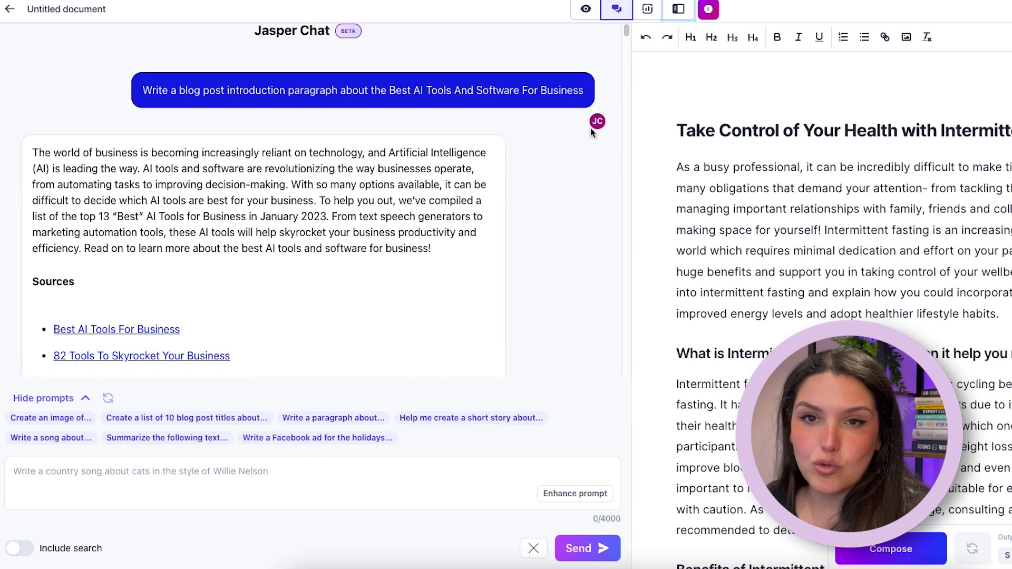
Create a Surfer content editor for the keyword "intermittent fasting" and open its content guidelines
{"action": "left_click", "coordinate": [647, 10]}
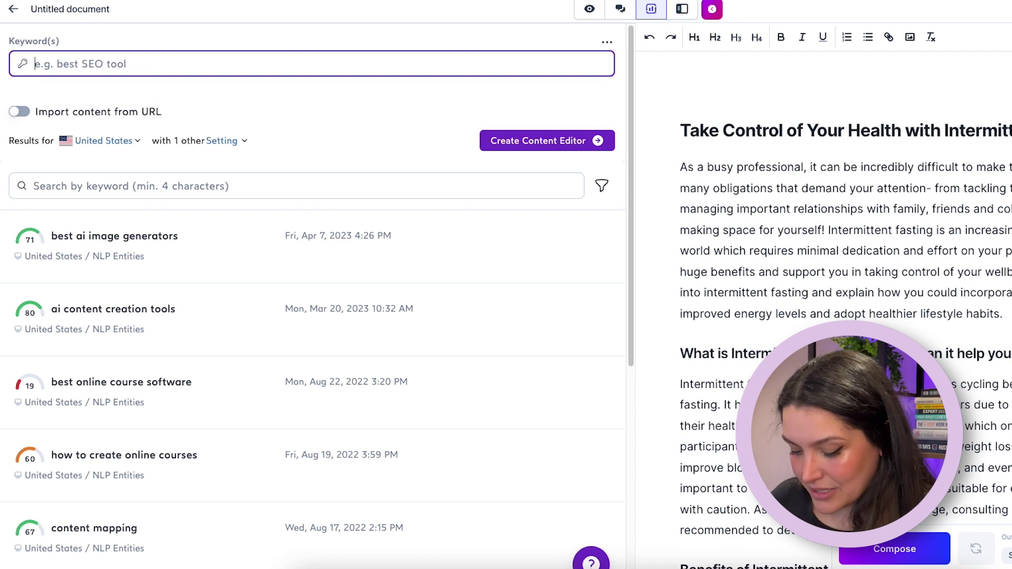
{"action": "type", "text": "intermittent faston"}
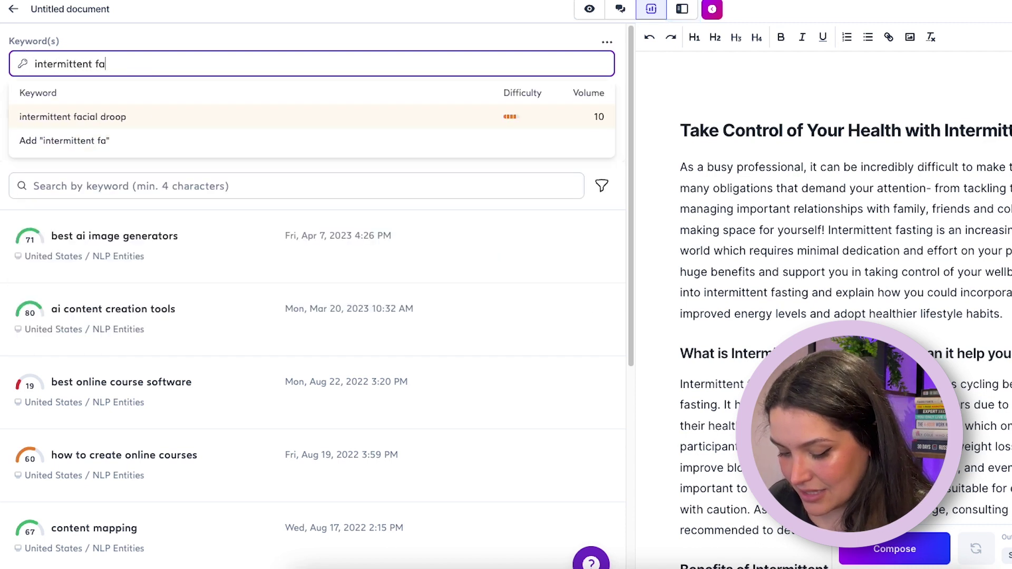
{"action": "key", "text": "BackSpace"}
{"action": "key", "text": "BackSpace"}
{"action": "type", "text": "ing"}
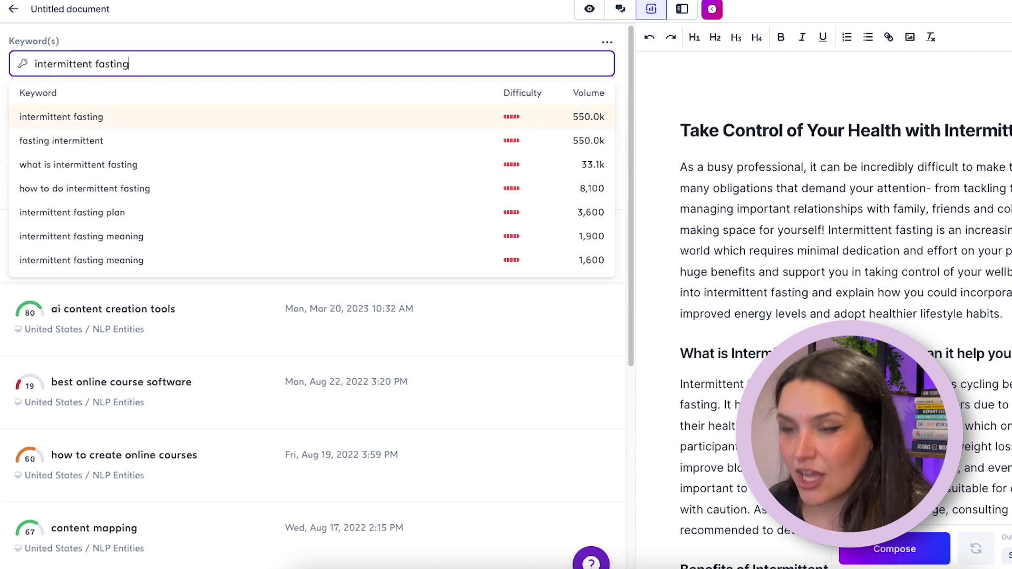
{"action": "left_click", "coordinate": [460, 122]}
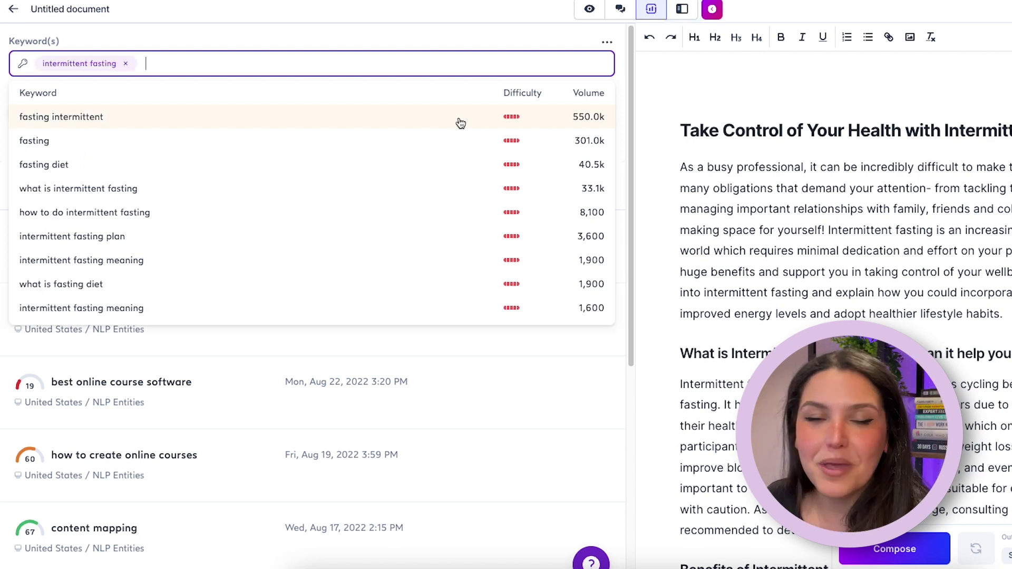
{"action": "left_click", "coordinate": [476, 32]}
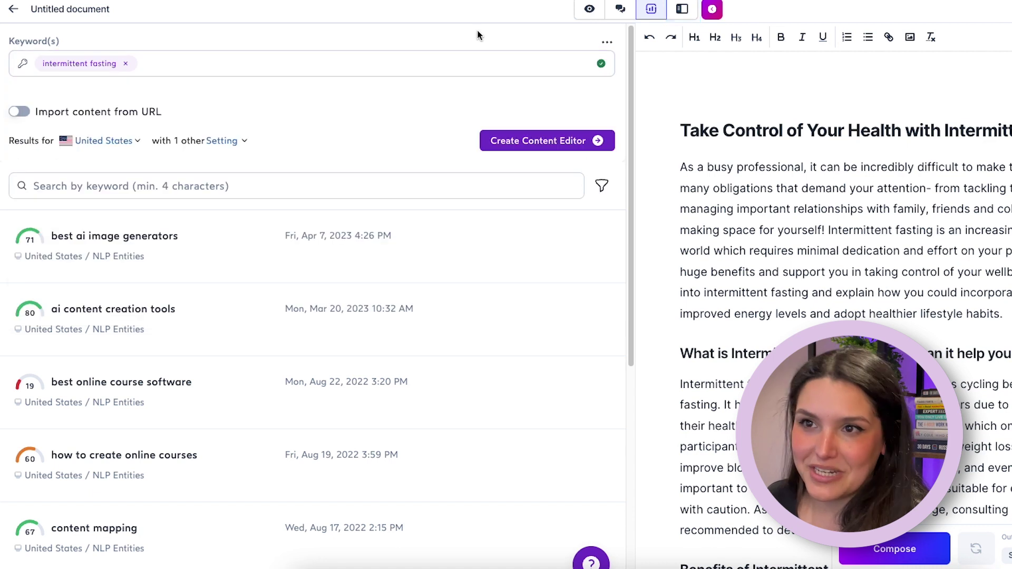
{"action": "left_click", "coordinate": [541, 146]}
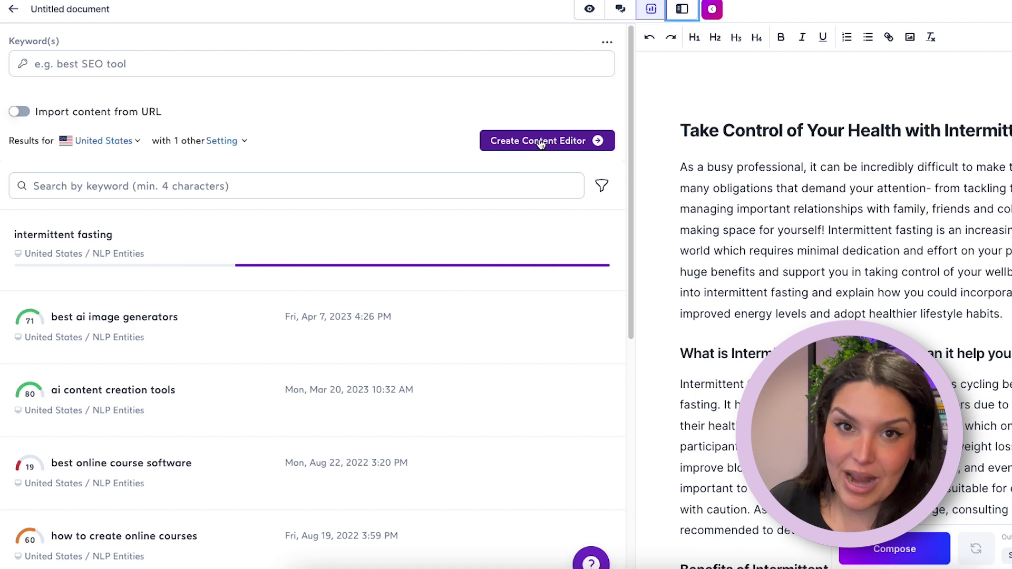
{"action": "left_click", "coordinate": [115, 255]}
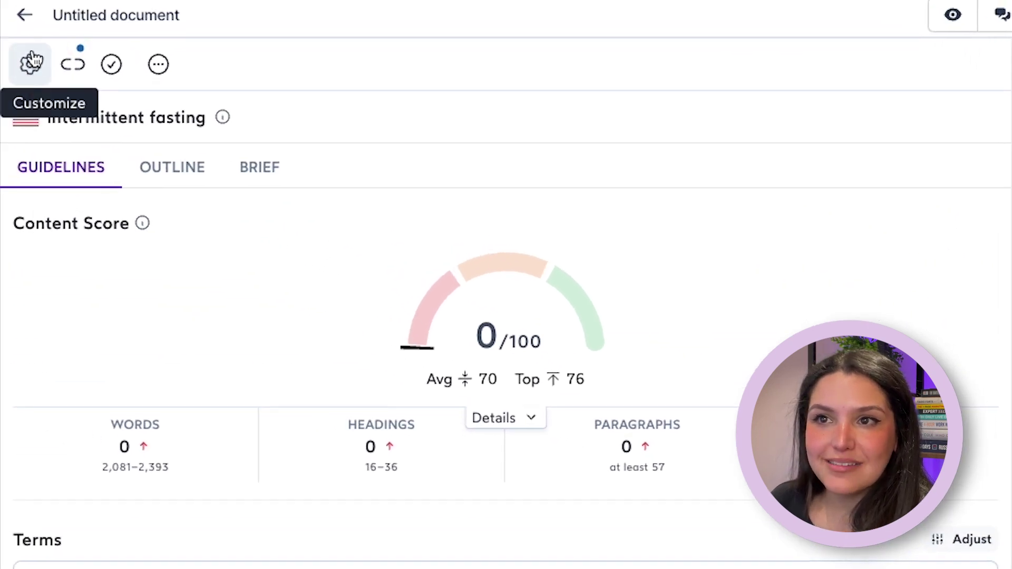
Review the organic competitors in the content editor's customization settings and return to the guidelines
{"action": "left_click", "coordinate": [30, 67]}
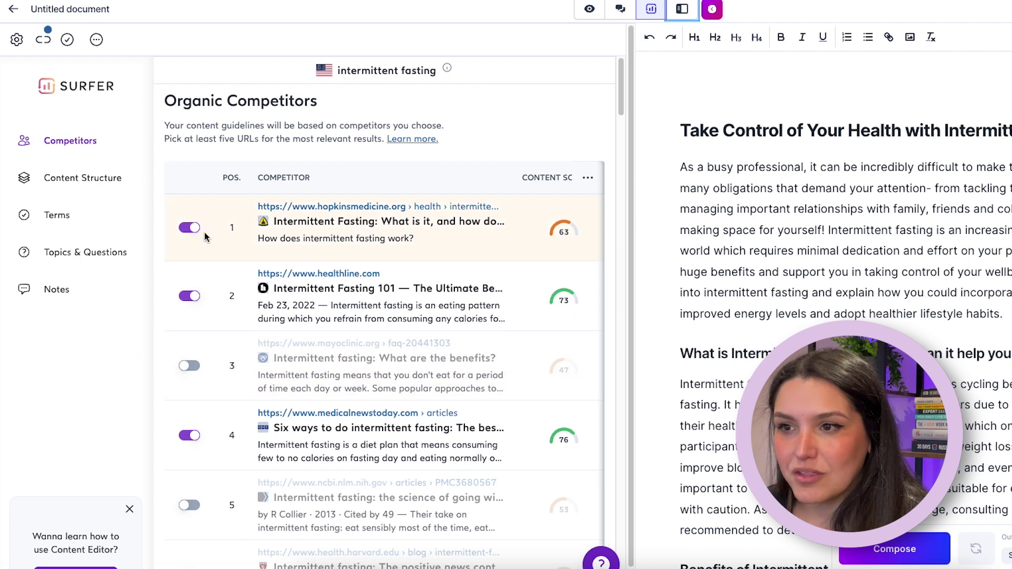
{"action": "scroll", "coordinate": [219, 306], "scroll_direction": "down", "scroll_amount": 9}
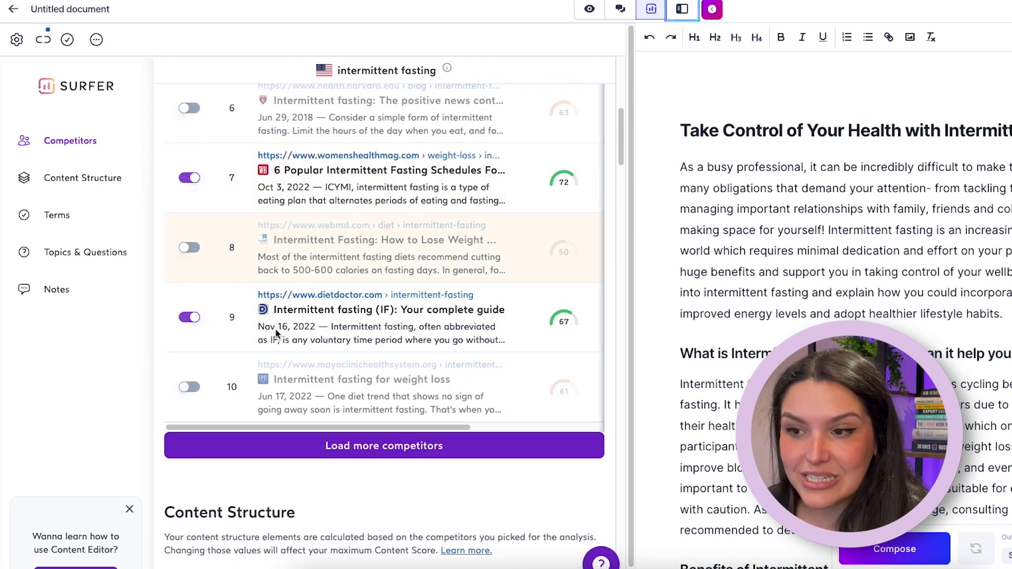
{"action": "scroll", "coordinate": [334, 324], "scroll_direction": "up", "scroll_amount": 9}
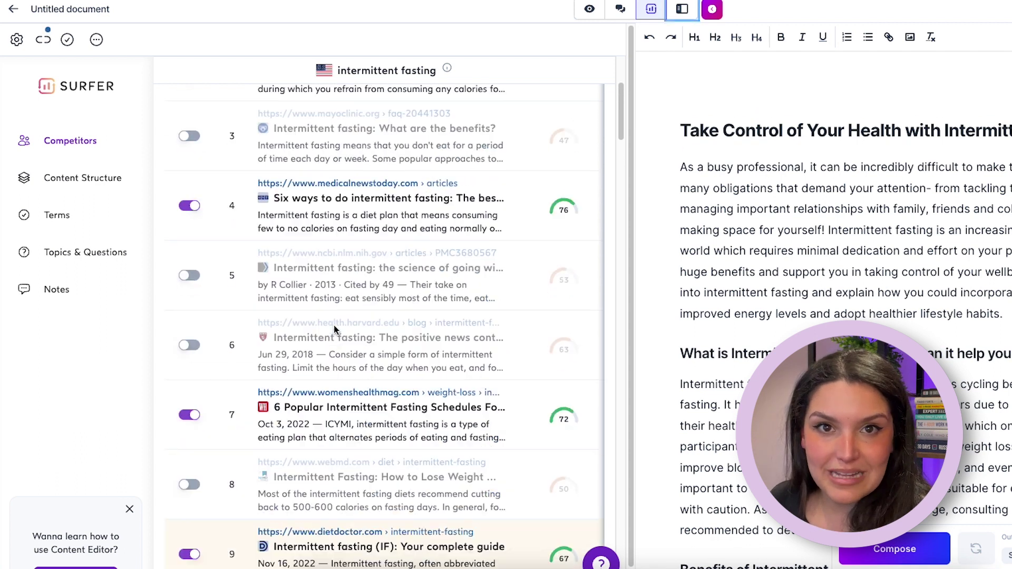
{"action": "scroll", "coordinate": [336, 331], "scroll_direction": "up", "scroll_amount": 1}
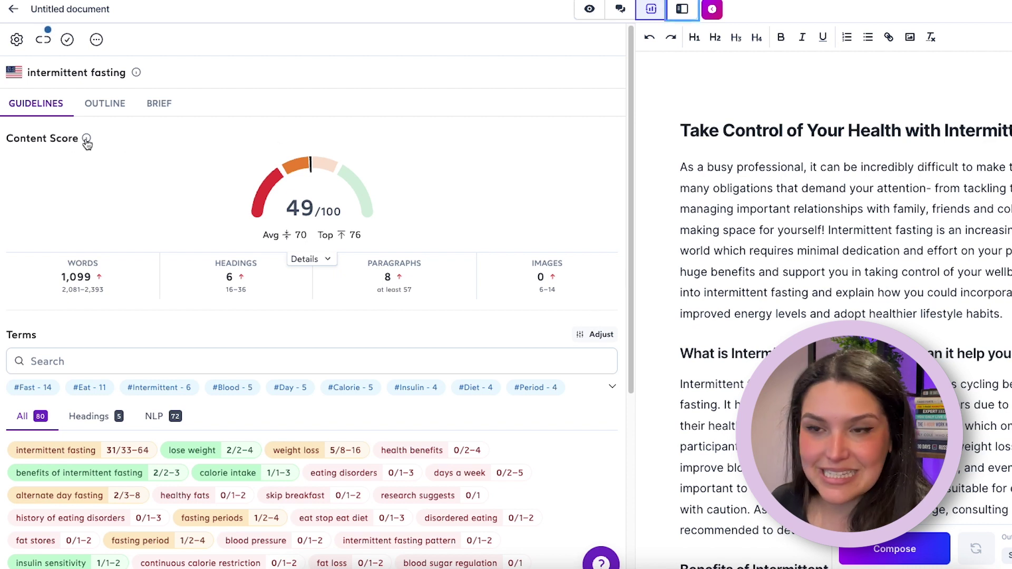
Compare the post's word and heading counts with the ranges recommended under the content score
{"action": "mouse_move", "coordinate": [261, 193]}
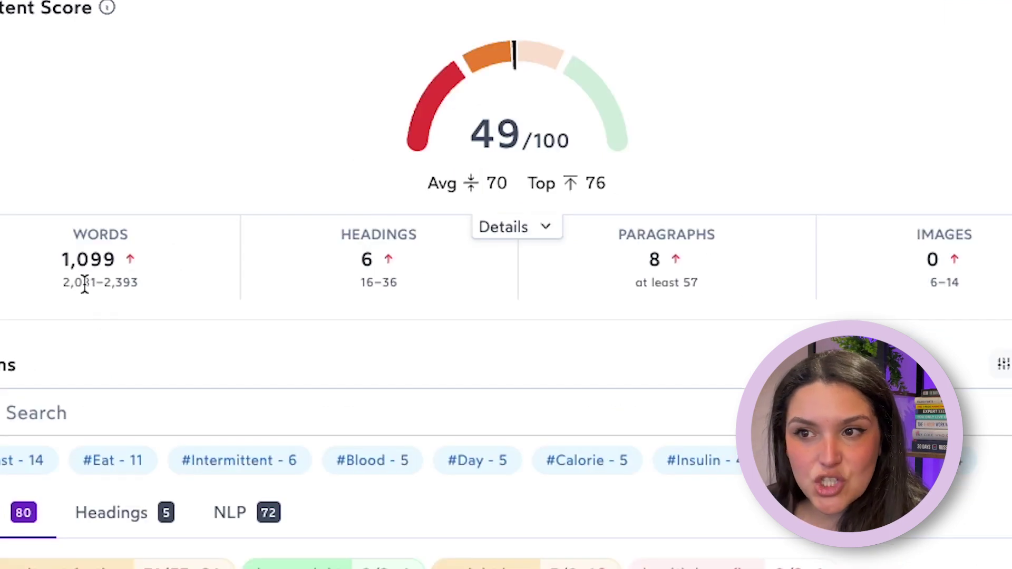
{"action": "left_click_drag", "start_coordinate": [59, 284], "coordinate": [149, 300]}
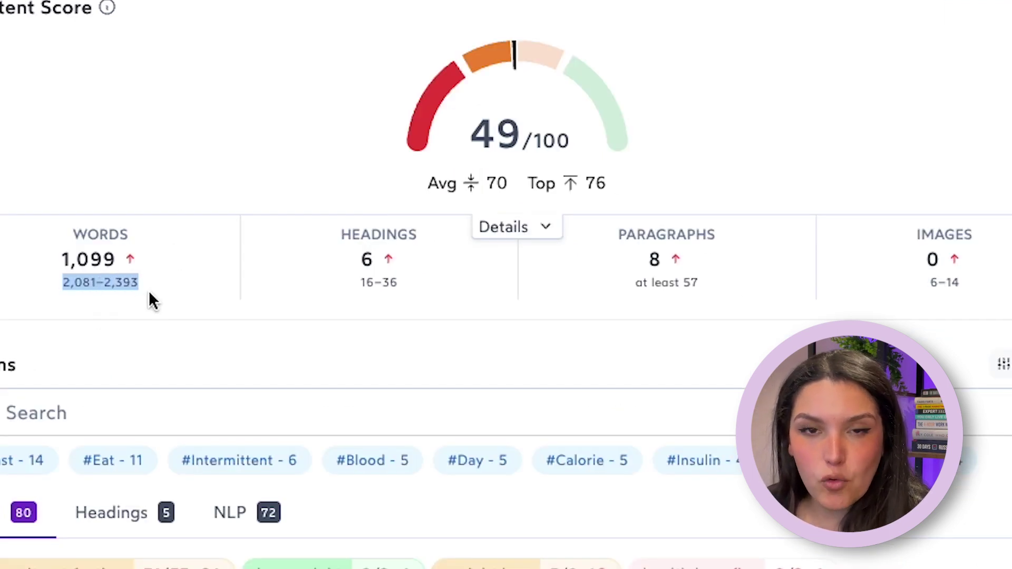
{"action": "left_click", "coordinate": [64, 291]}
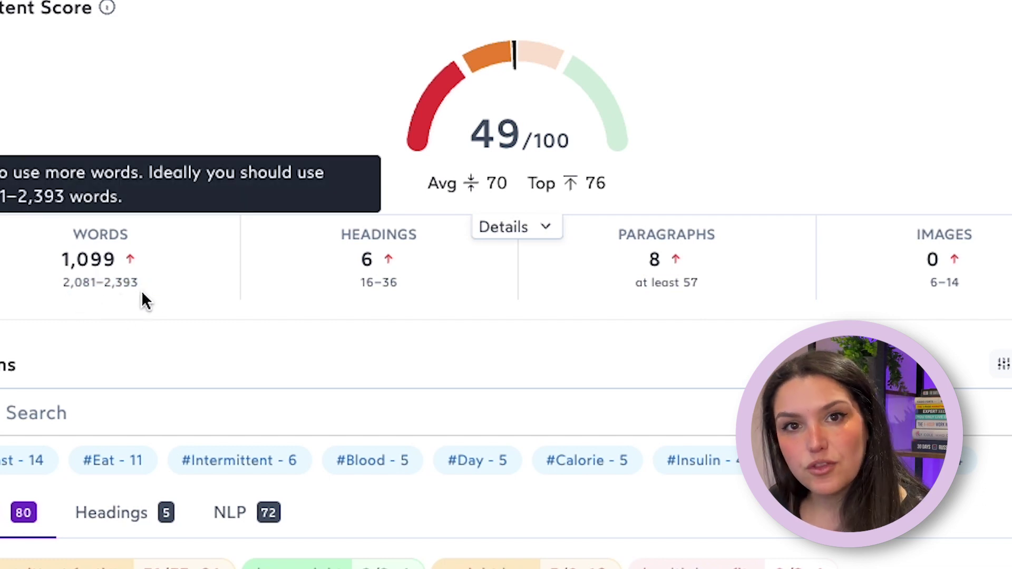
{"action": "left_click_drag", "start_coordinate": [55, 261], "coordinate": [117, 262]}
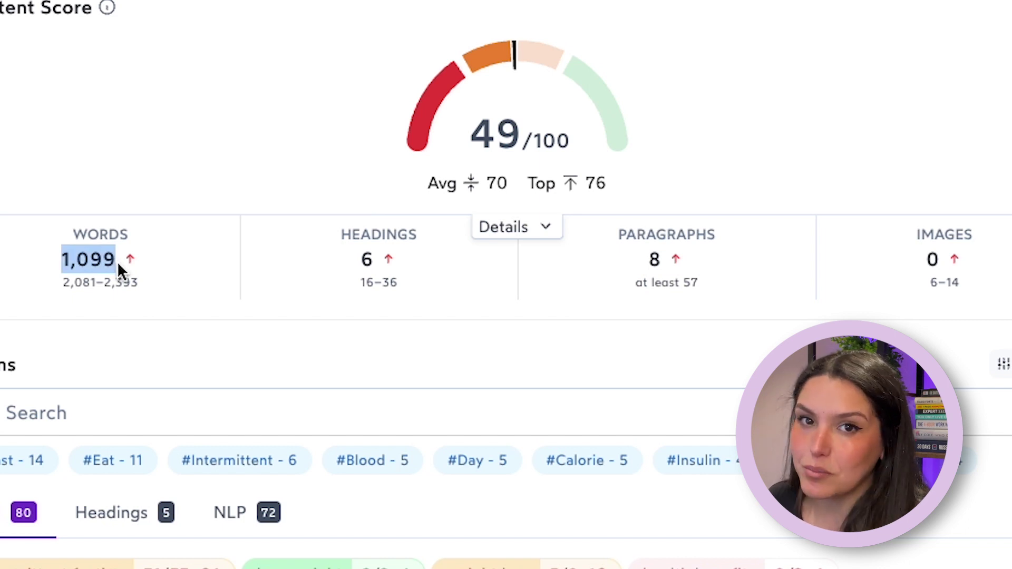
{"action": "mouse_move", "coordinate": [384, 252]}
{"action": "left_click_drag", "start_coordinate": [354, 285], "coordinate": [410, 292]}
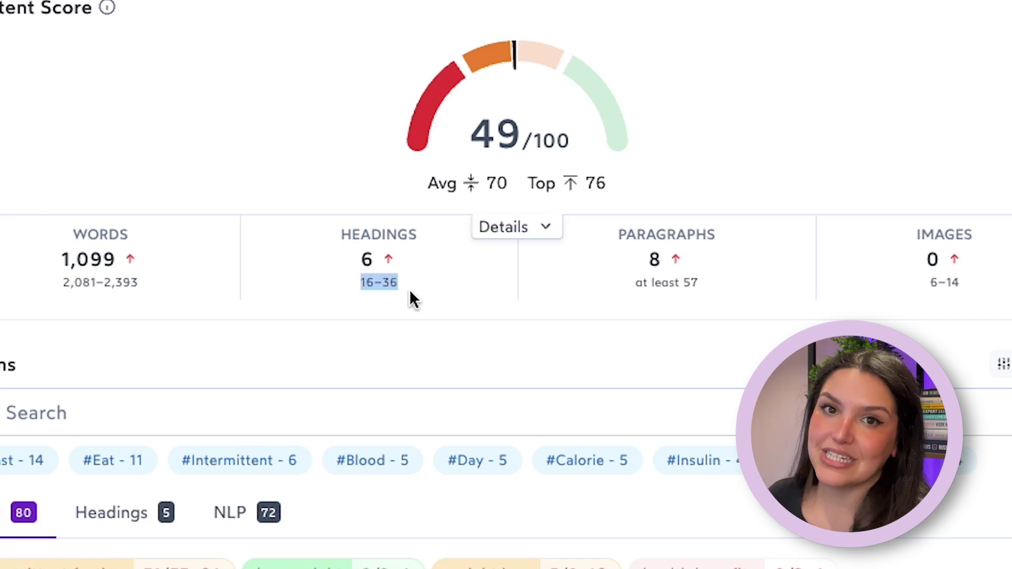
{"action": "left_click_drag", "start_coordinate": [350, 258], "coordinate": [429, 266]}
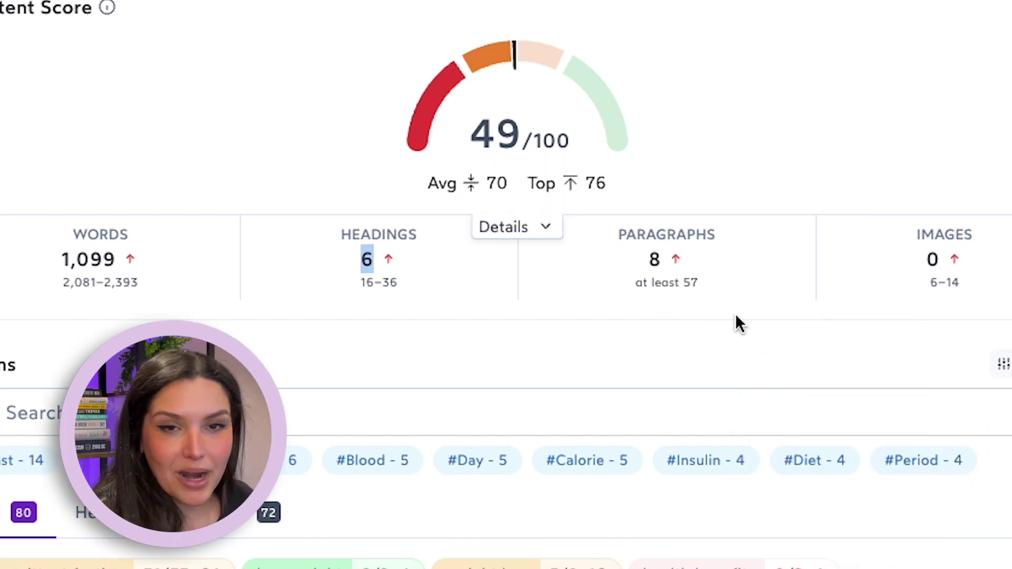
Examine the suggested terms and how often each one is used compared with its recommended range
{"action": "scroll", "coordinate": [966, 341], "scroll_direction": "down", "scroll_amount": 3}
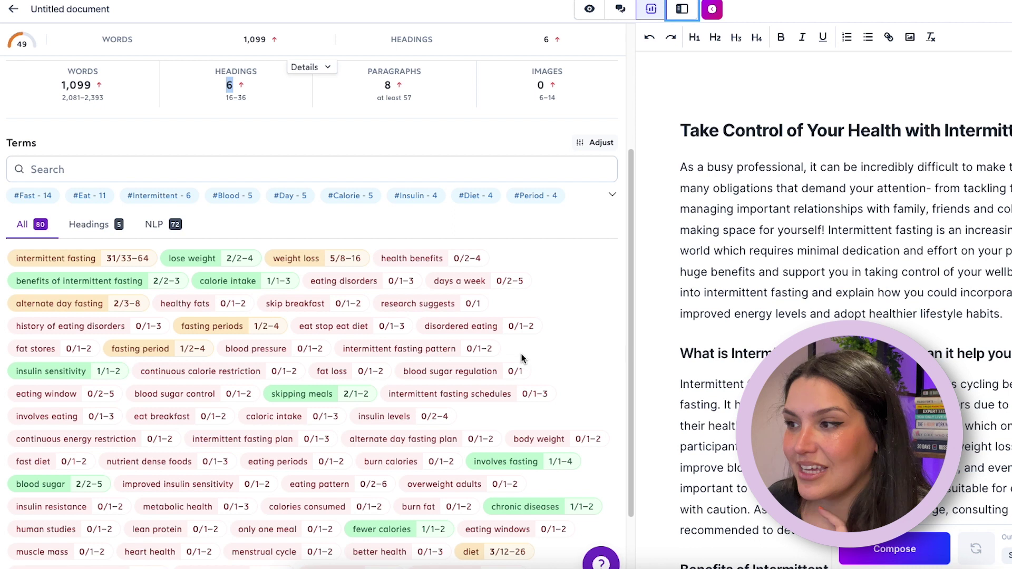
{"action": "scroll", "coordinate": [523, 356], "scroll_direction": "down", "scroll_amount": 2}
{"action": "scroll", "coordinate": [523, 355], "scroll_direction": "down", "scroll_amount": 1}
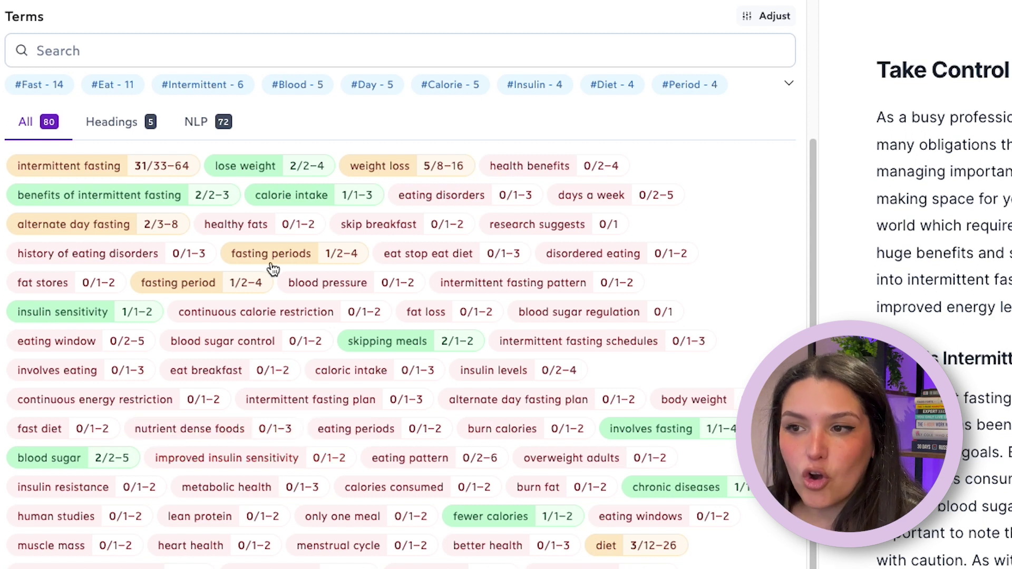
Open the content editor's outline and review the generated headings and paragraphs offered for the post
{"action": "mouse_move", "coordinate": [274, 267]}
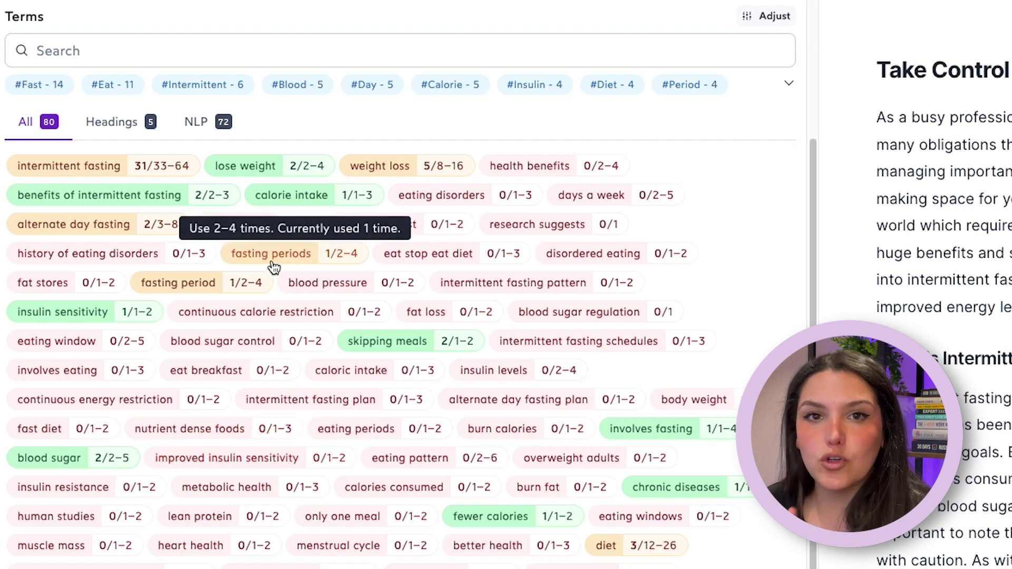
{"action": "scroll", "coordinate": [287, 265], "scroll_direction": "up", "scroll_amount": 5}
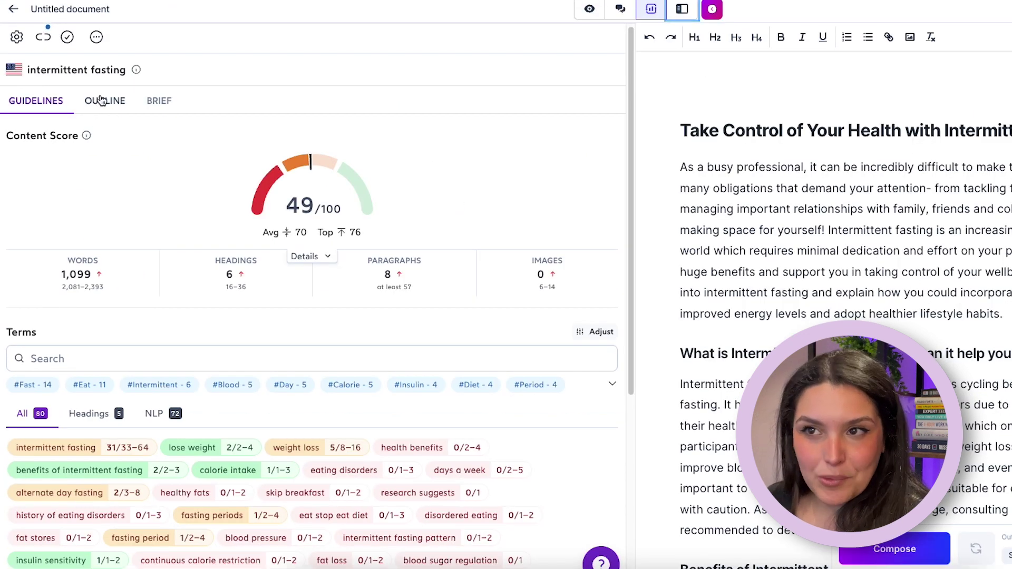
{"action": "left_click", "coordinate": [105, 100]}
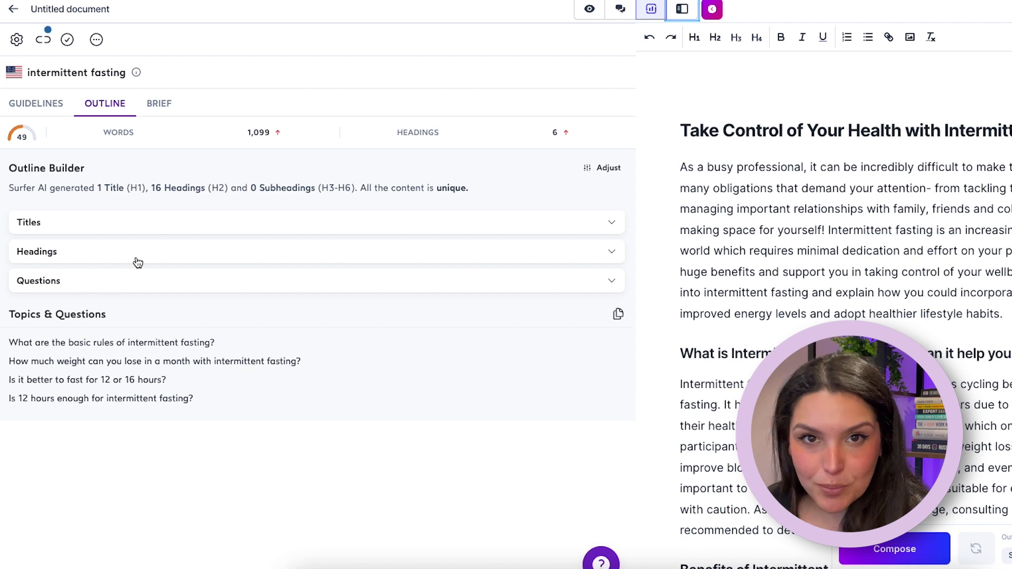
{"action": "left_click", "coordinate": [120, 259]}
{"action": "scroll", "coordinate": [266, 358], "scroll_direction": "down", "scroll_amount": 2}
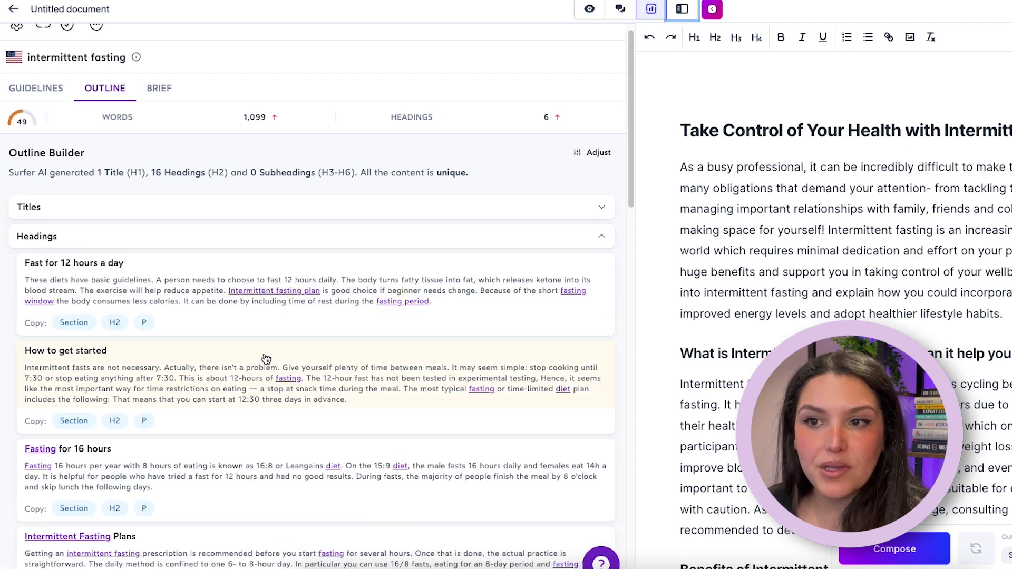
{"action": "scroll", "coordinate": [267, 358], "scroll_direction": "down", "scroll_amount": 12}
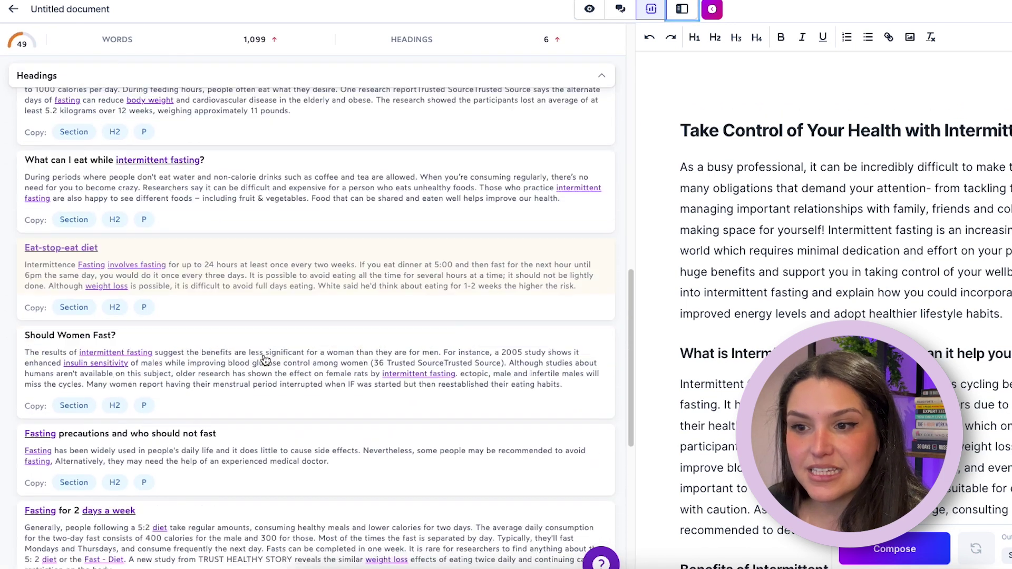
Review the generated questions and answers in the Outline Builder, then collapse the questions
{"action": "scroll", "coordinate": [266, 358], "scroll_direction": "down", "scroll_amount": 8}
{"action": "left_click", "coordinate": [84, 459]}
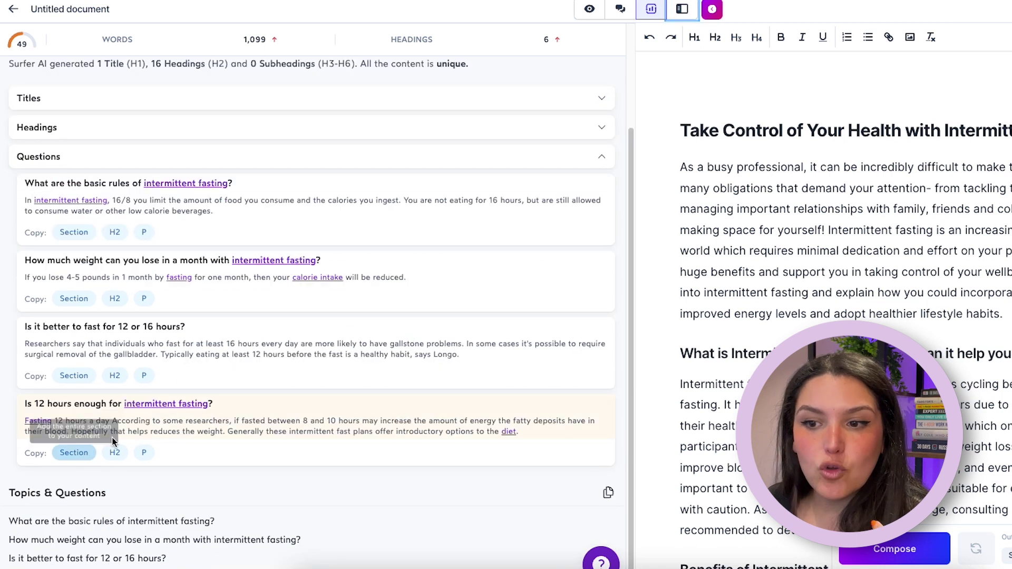
{"action": "scroll", "coordinate": [289, 333], "scroll_direction": "up", "scroll_amount": 3}
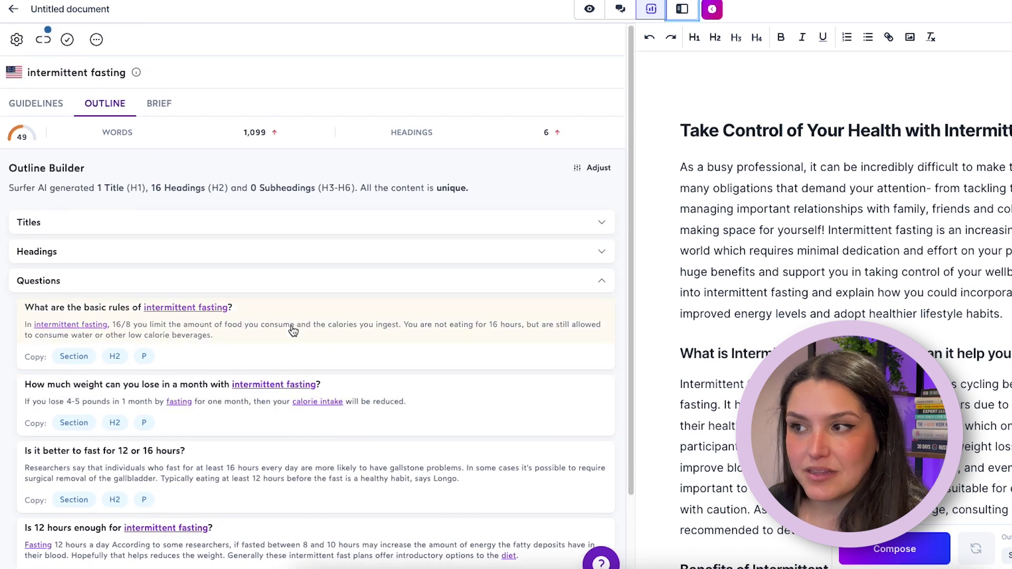
{"action": "left_click", "coordinate": [100, 285]}
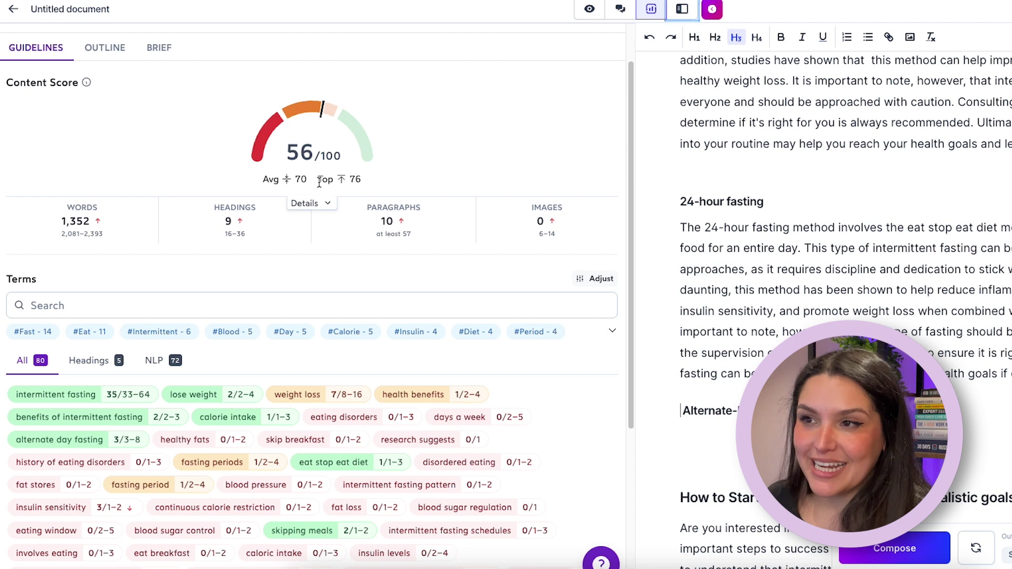
Check the expanded post's content score and its usage of the suggested terms in the guidelines
{"action": "mouse_move", "coordinate": [312, 117]}
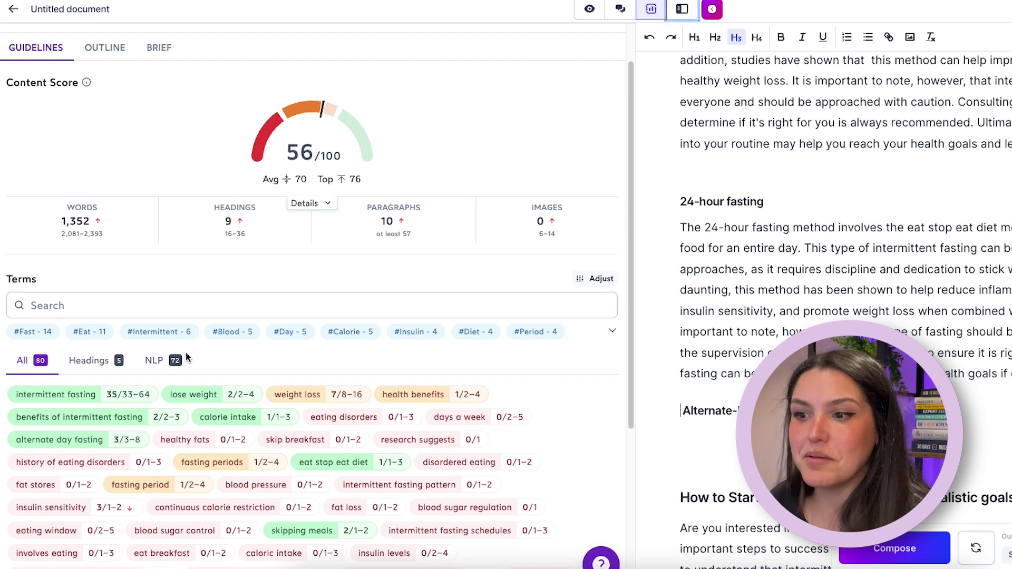
{"action": "scroll", "coordinate": [425, 451], "scroll_direction": "down", "scroll_amount": 3}
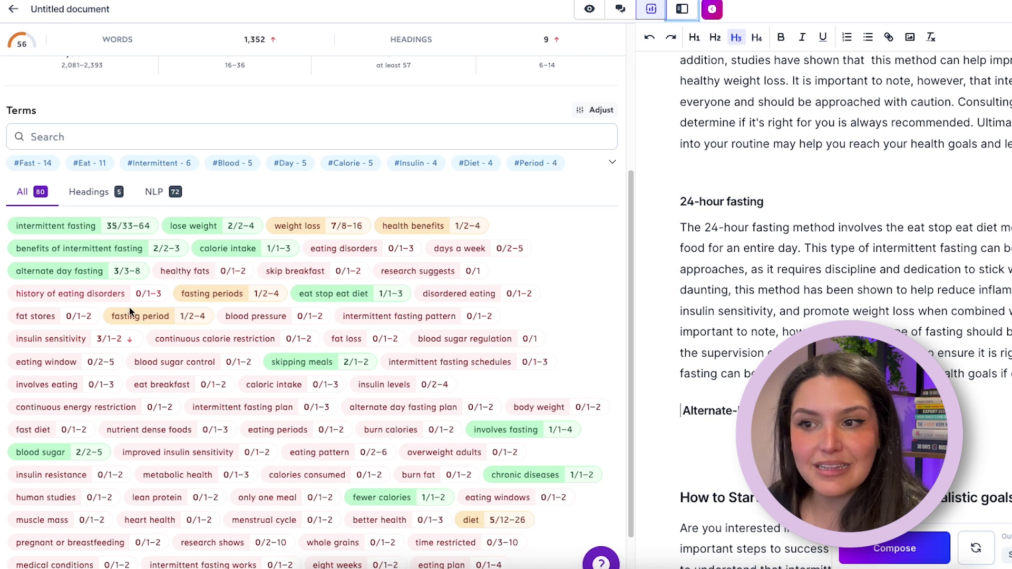
{"action": "mouse_move", "coordinate": [410, 384]}
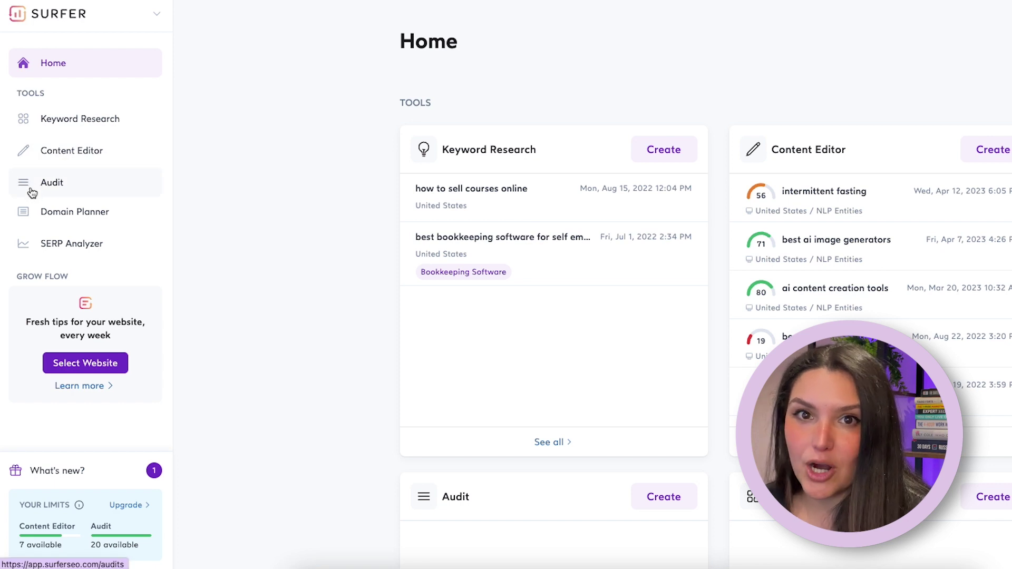
{"action": "left_click", "coordinate": [53, 186]}
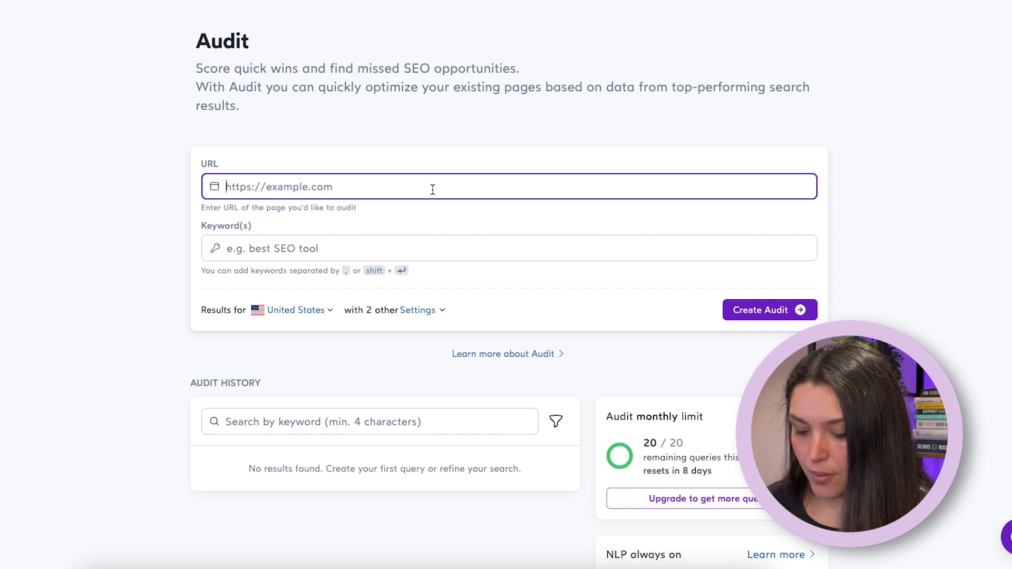
{"action": "type", "text": "https://www.healthline.com/nutrition/intermittent-fasting-guide"}
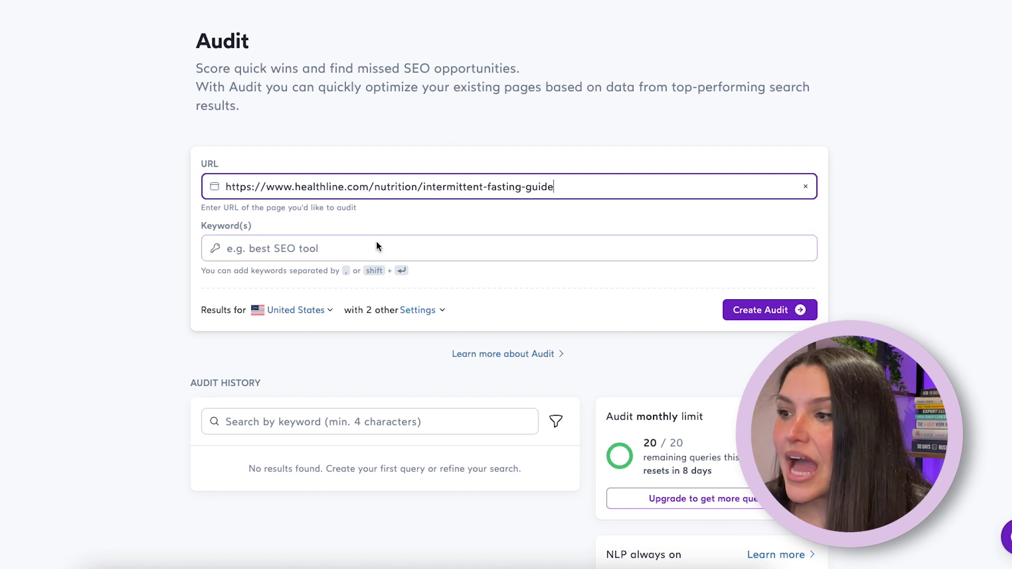
{"action": "left_click", "coordinate": [319, 247]}
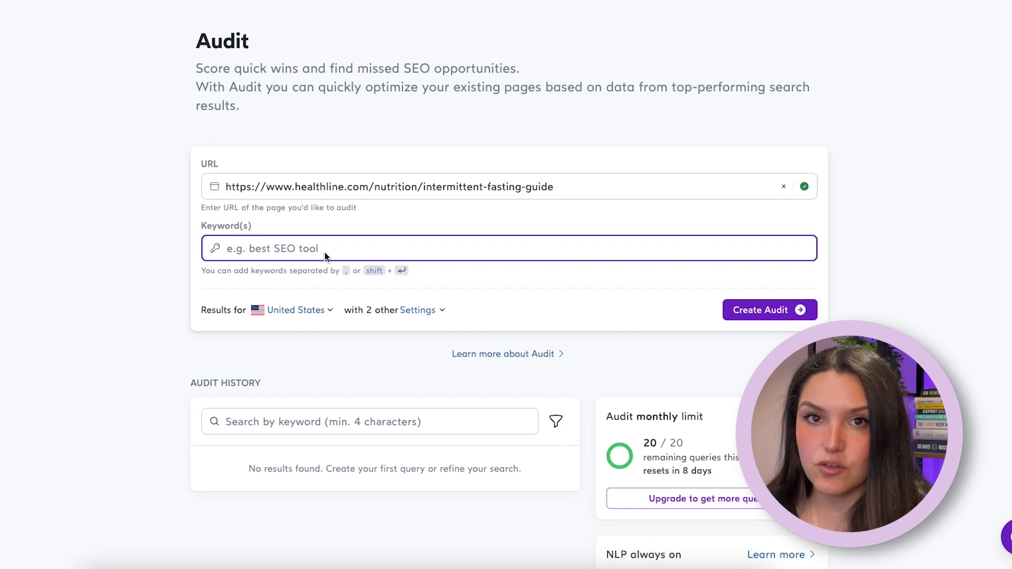
{"action": "type", "text": "intermitt"}
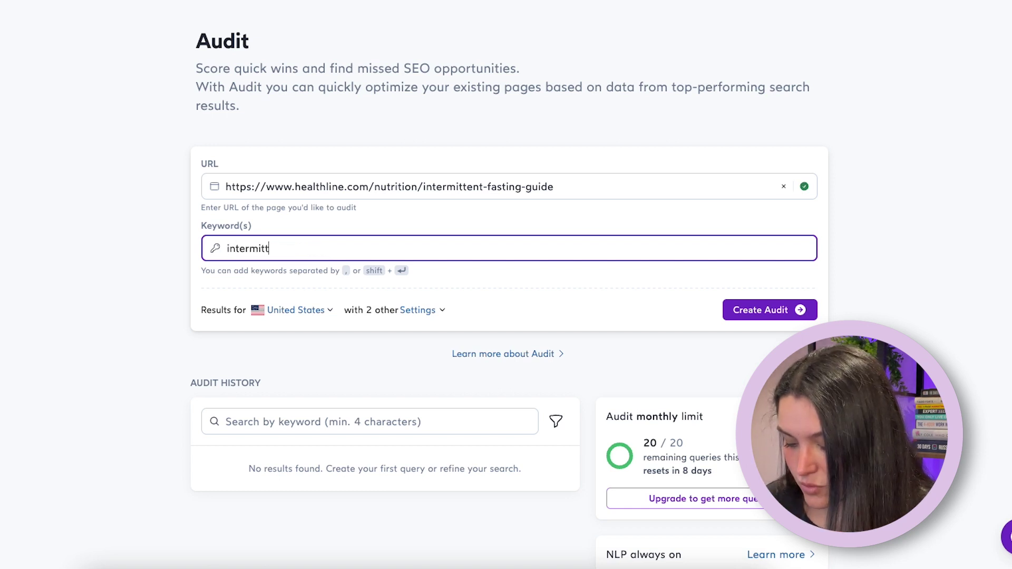
{"action": "type", "text": "ent fasting"}
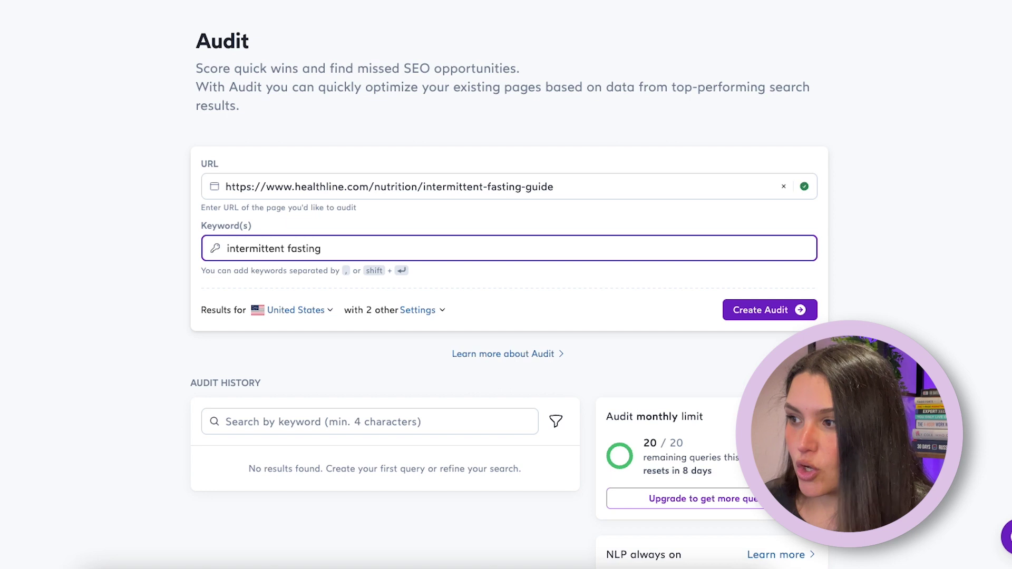
{"action": "left_click", "coordinate": [780, 315]}
{"action": "scroll", "coordinate": [362, 285], "scroll_direction": "down", "scroll_amount": 4}
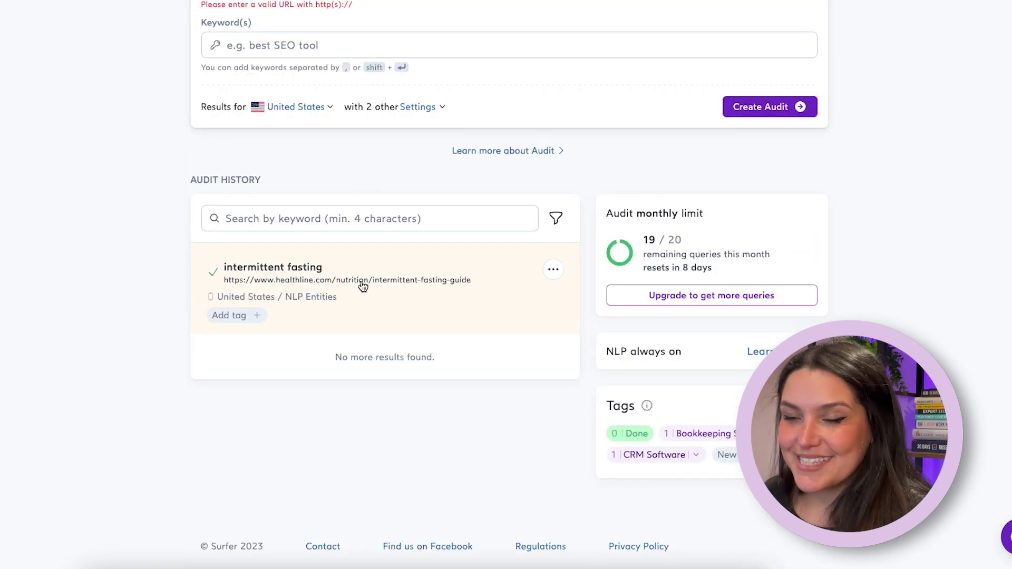
{"action": "left_click", "coordinate": [363, 285]}
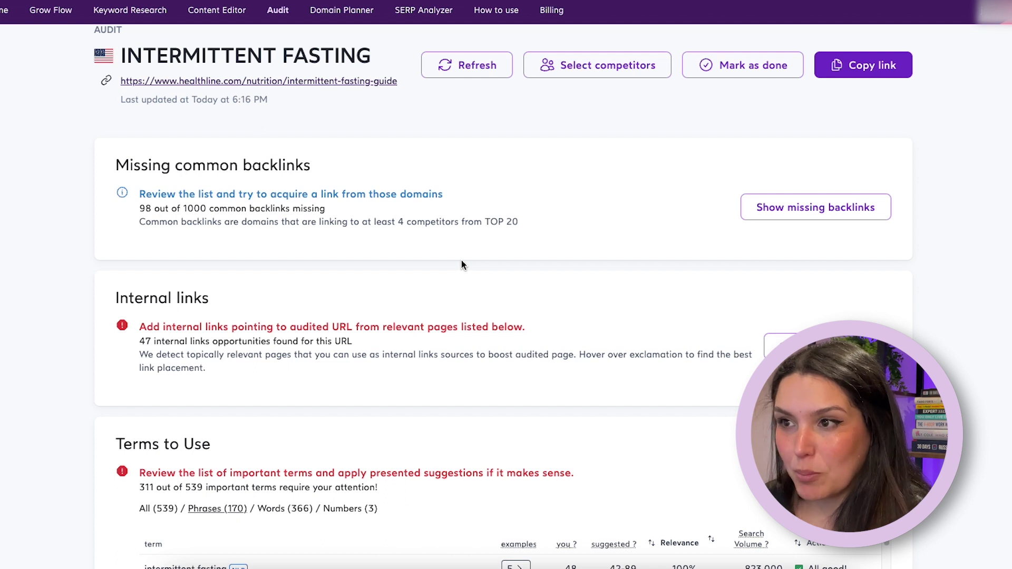
Review the audit report's missing common backlinks, internal link opportunities and suggested terms to use
{"action": "scroll", "coordinate": [460, 260], "scroll_direction": "down", "scroll_amount": 1}
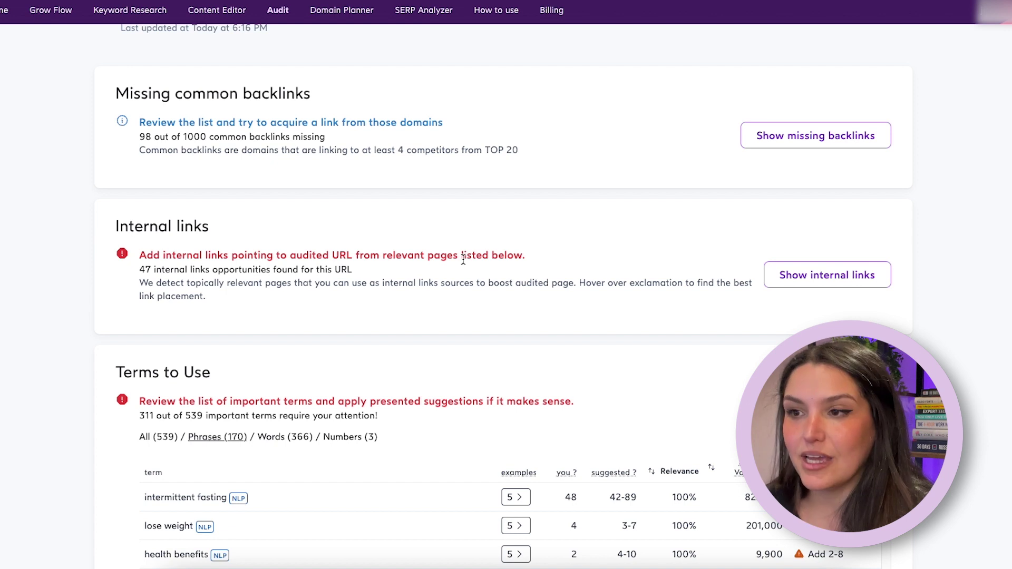
{"action": "scroll", "coordinate": [305, 341], "scroll_direction": "down", "scroll_amount": 2}
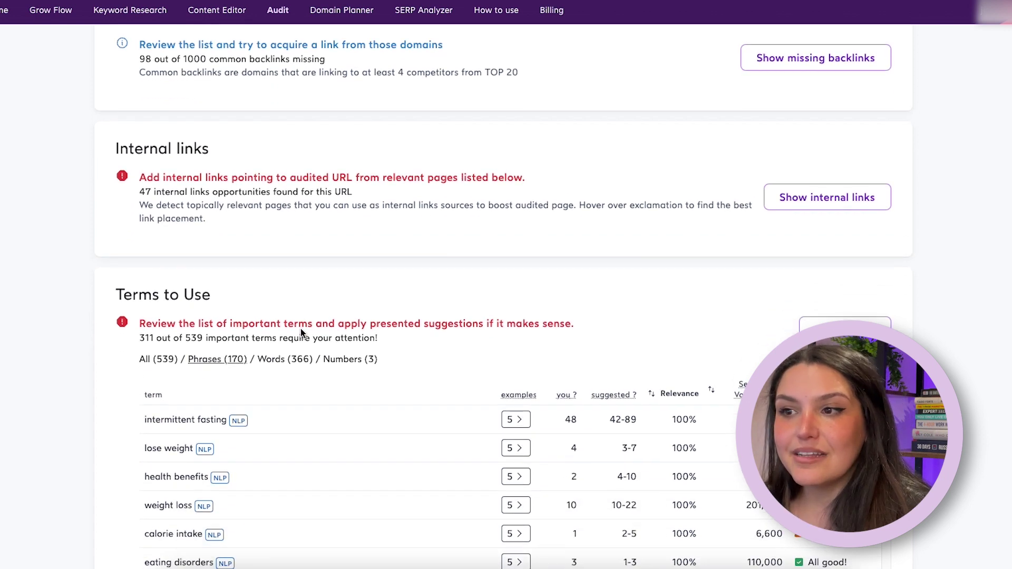
{"action": "scroll", "coordinate": [451, 237], "scroll_direction": "down", "scroll_amount": 4}
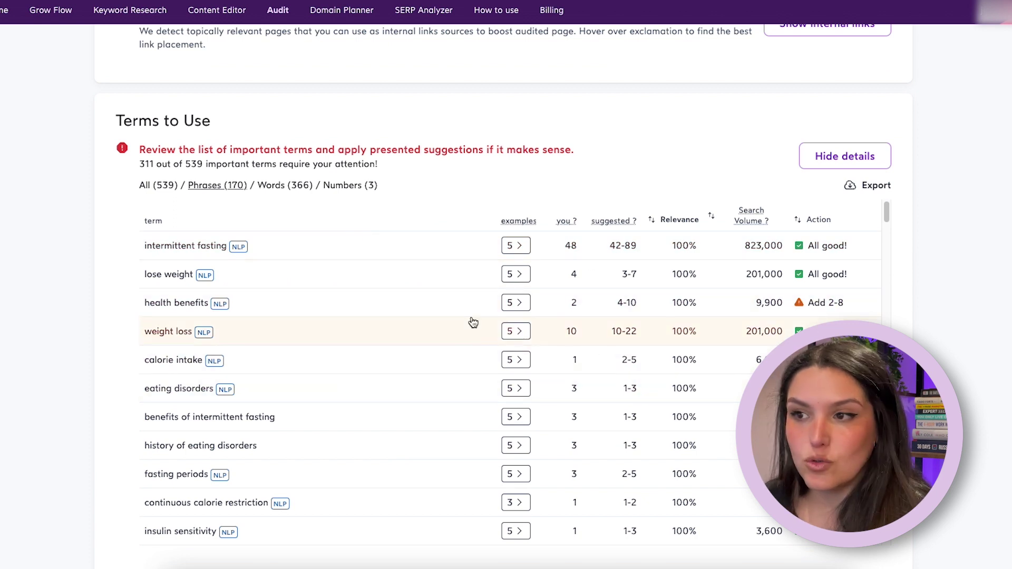
Compare the audited page's word counts and exact keyword usage with the suggested ranges
{"action": "scroll", "coordinate": [470, 319], "scroll_direction": "down", "scroll_amount": 10}
{"action": "scroll", "coordinate": [902, 311], "scroll_direction": "down", "scroll_amount": 8}
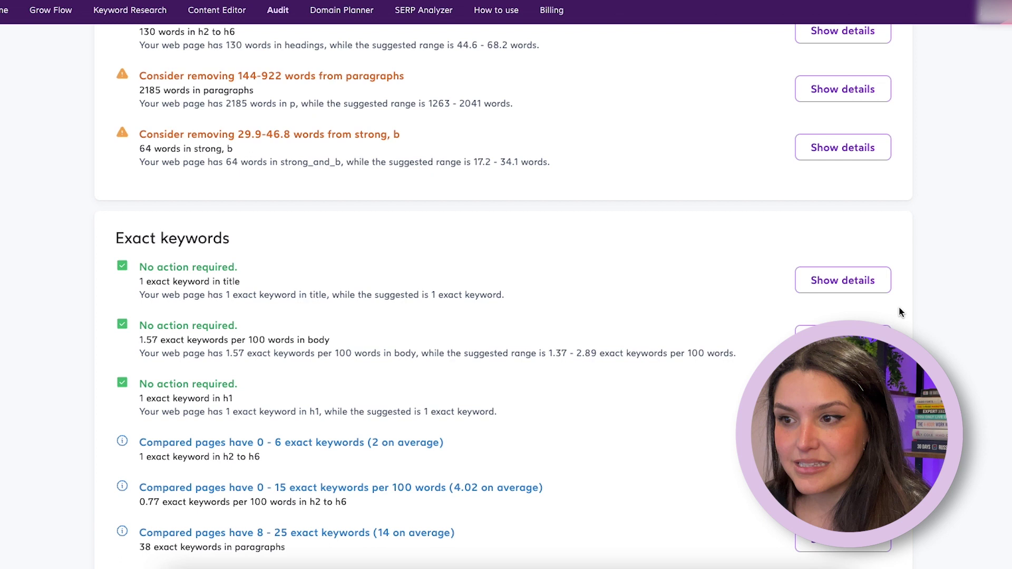
{"action": "scroll", "coordinate": [900, 312], "scroll_direction": "up", "scroll_amount": 3}
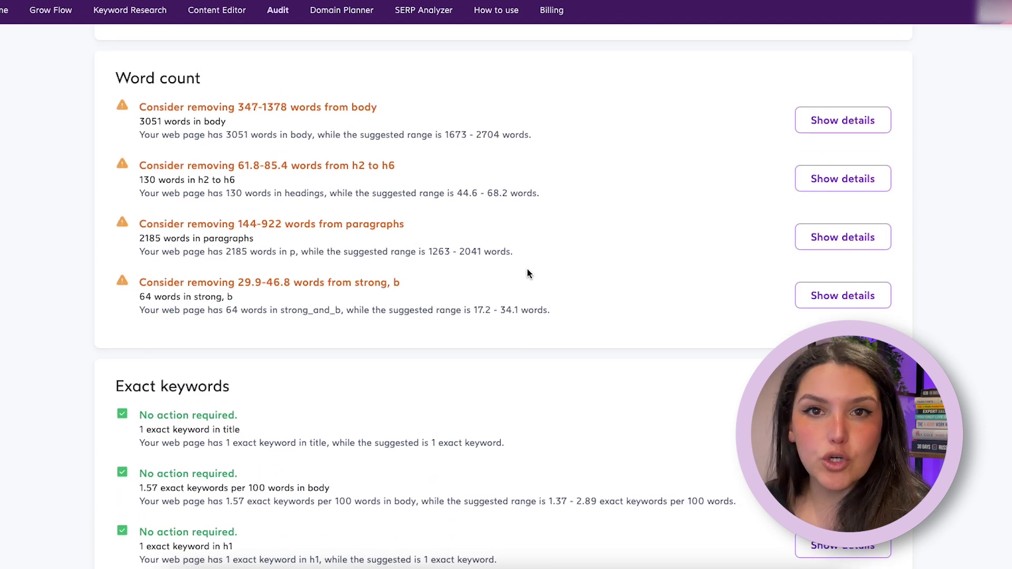
{"action": "scroll", "coordinate": [527, 269], "scroll_direction": "down", "scroll_amount": 5}
{"action": "scroll", "coordinate": [528, 269], "scroll_direction": "up", "scroll_amount": 2}
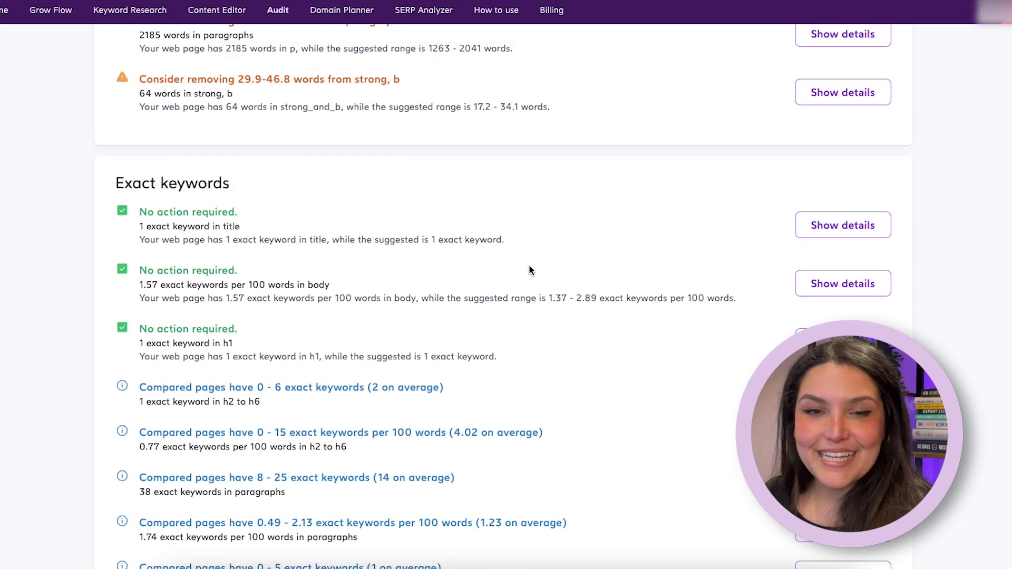
Review the audit's page structure, title and meta description length, and load time recommendations, then return to the report's beginning
{"action": "scroll", "coordinate": [529, 269], "scroll_direction": "down", "scroll_amount": 15}
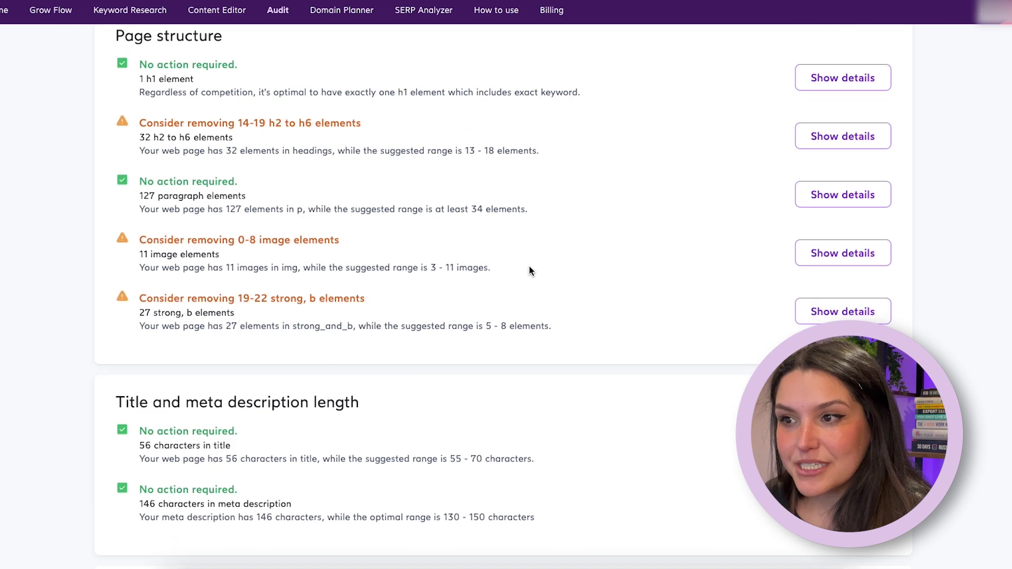
{"action": "scroll", "coordinate": [530, 270], "scroll_direction": "up", "scroll_amount": 2}
{"action": "scroll", "coordinate": [432, 259], "scroll_direction": "down", "scroll_amount": 5}
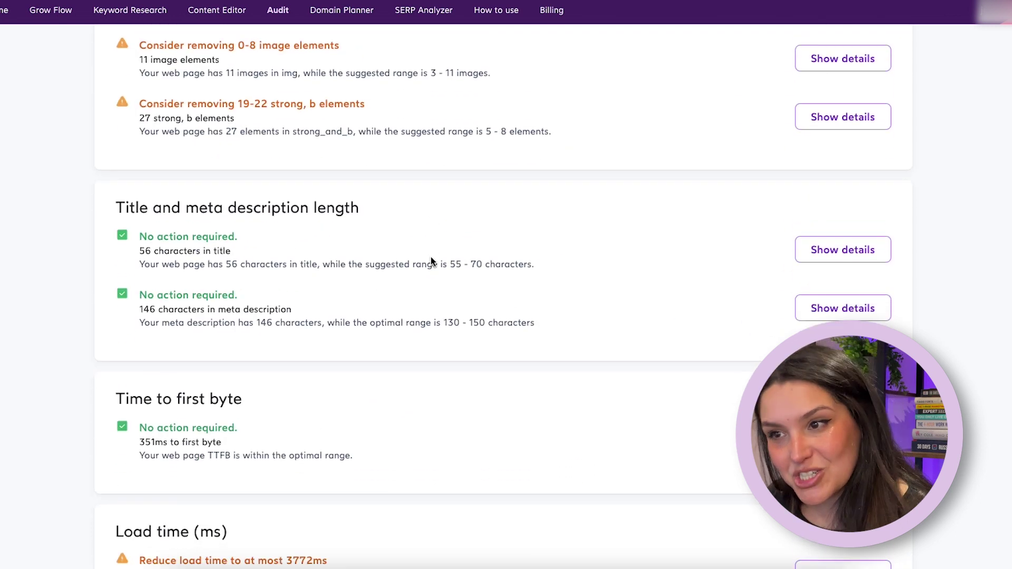
{"action": "scroll", "coordinate": [431, 261], "scroll_direction": "down", "scroll_amount": 1}
{"action": "scroll", "coordinate": [437, 273], "scroll_direction": "down", "scroll_amount": 3}
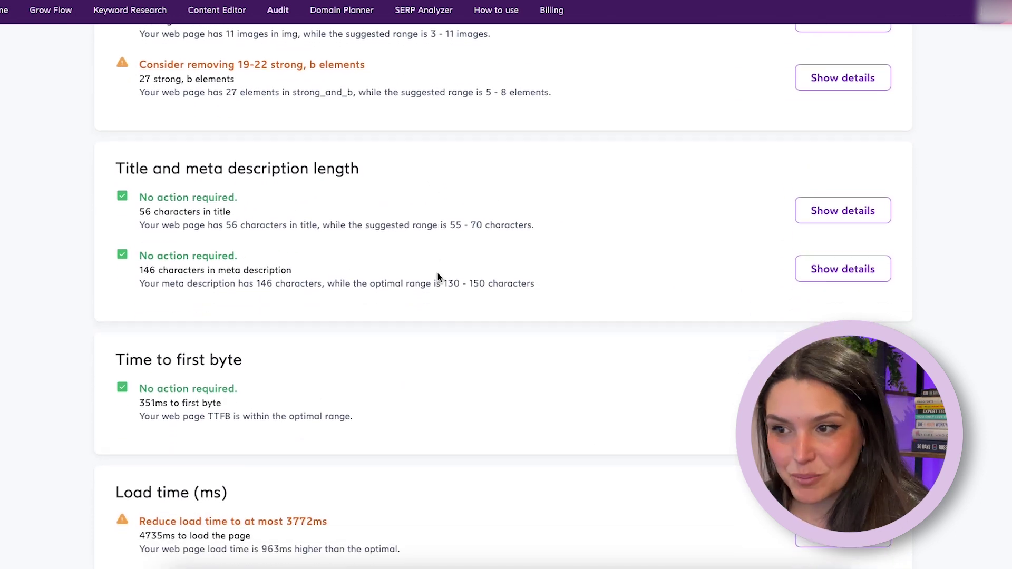
{"action": "scroll", "coordinate": [341, 343], "scroll_direction": "up", "scroll_amount": 10}
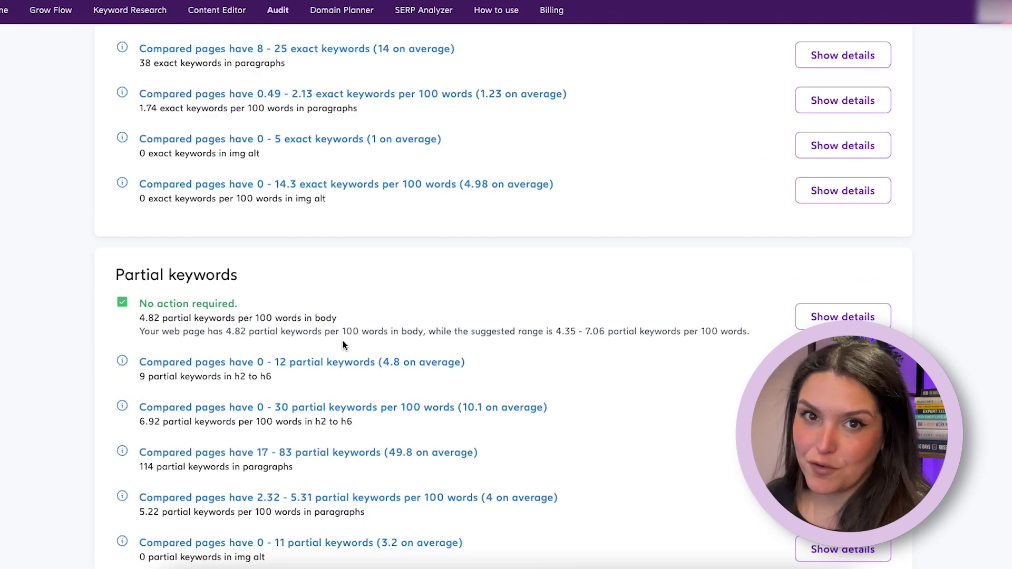
{"action": "scroll", "coordinate": [343, 343], "scroll_direction": "up", "scroll_amount": 15}
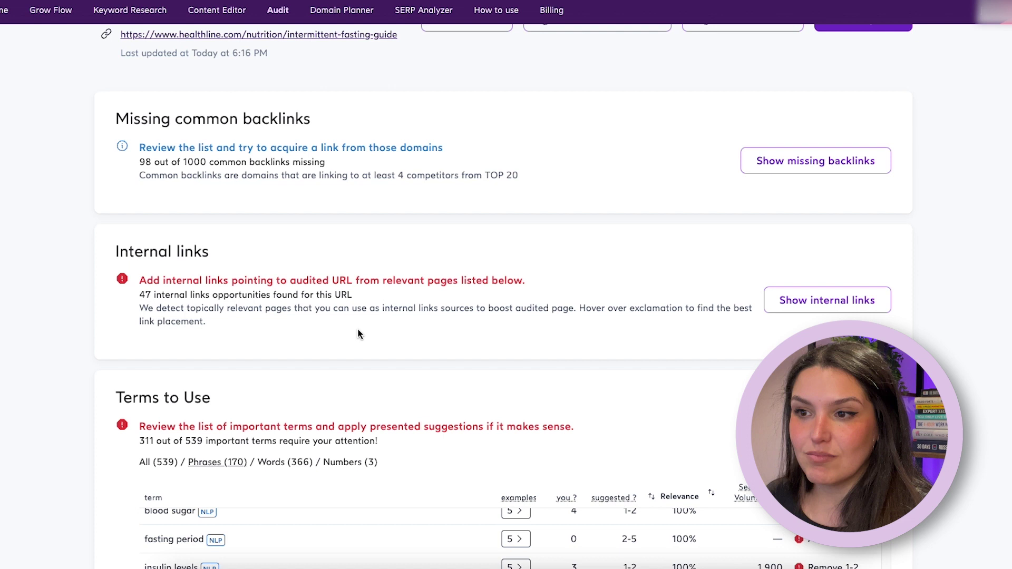